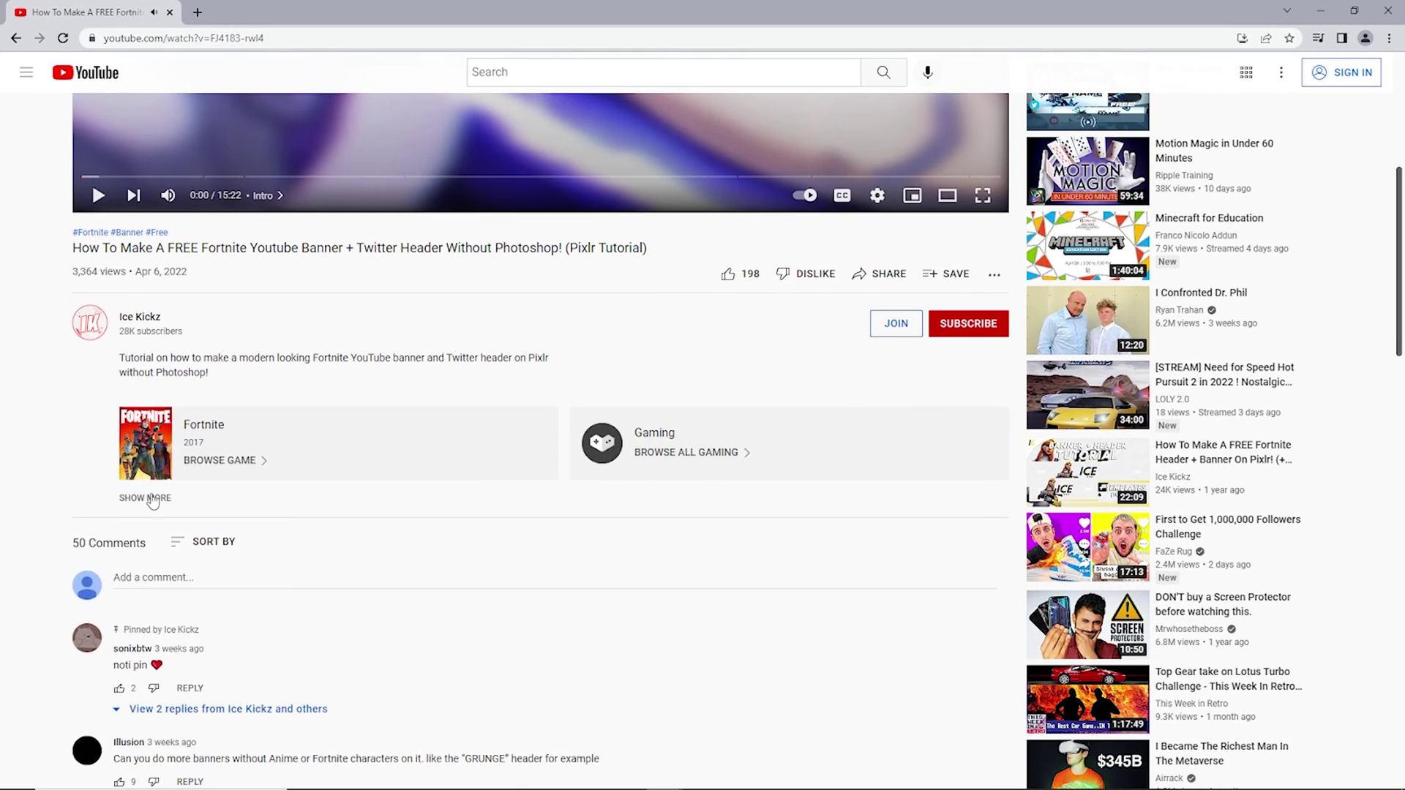
Show more of the Fortnite banner Pixlr tutorial's description to list its asset links
left_click(146, 498)
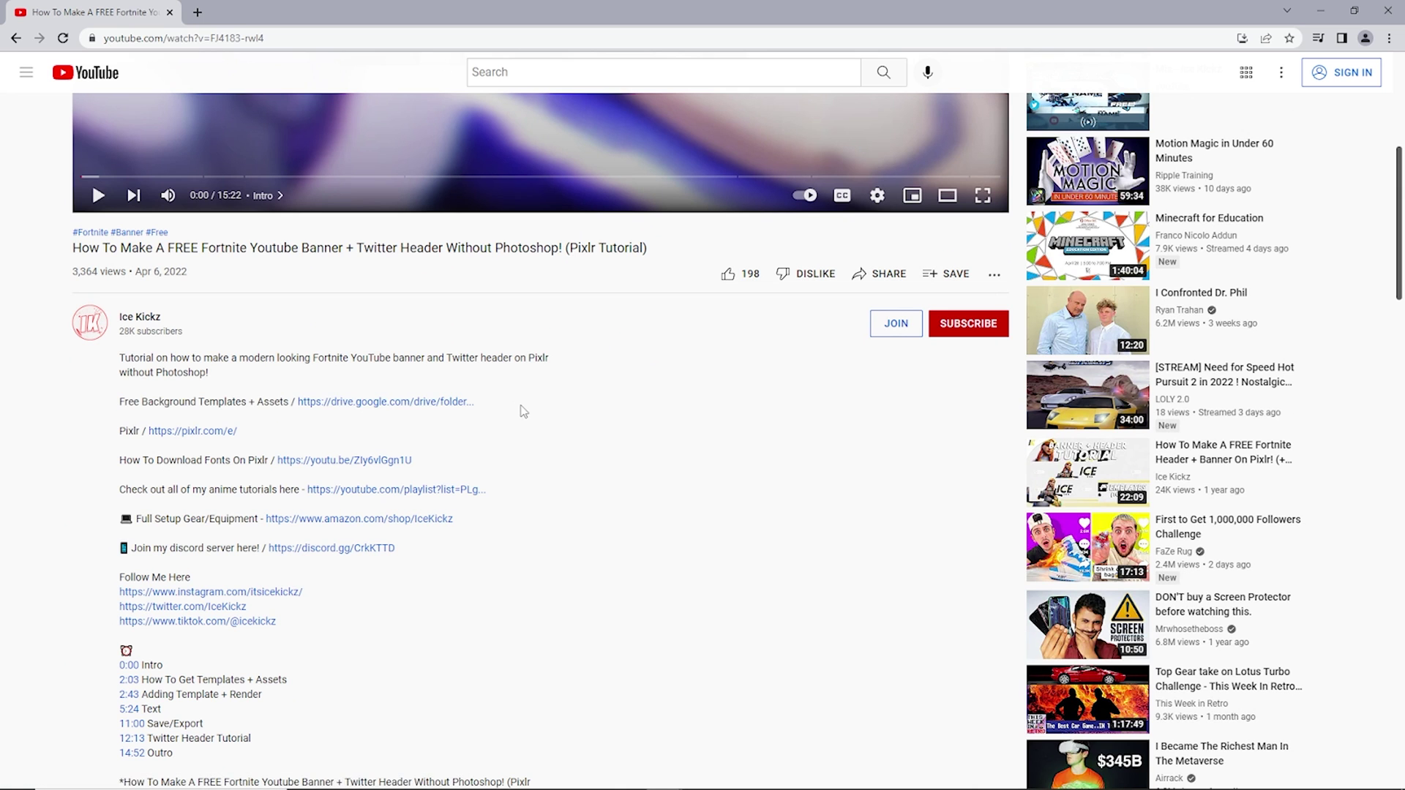
Download the 'Fortnite Header + Banner Assets' Drive folder as one zip and open it
left_click(345, 402)
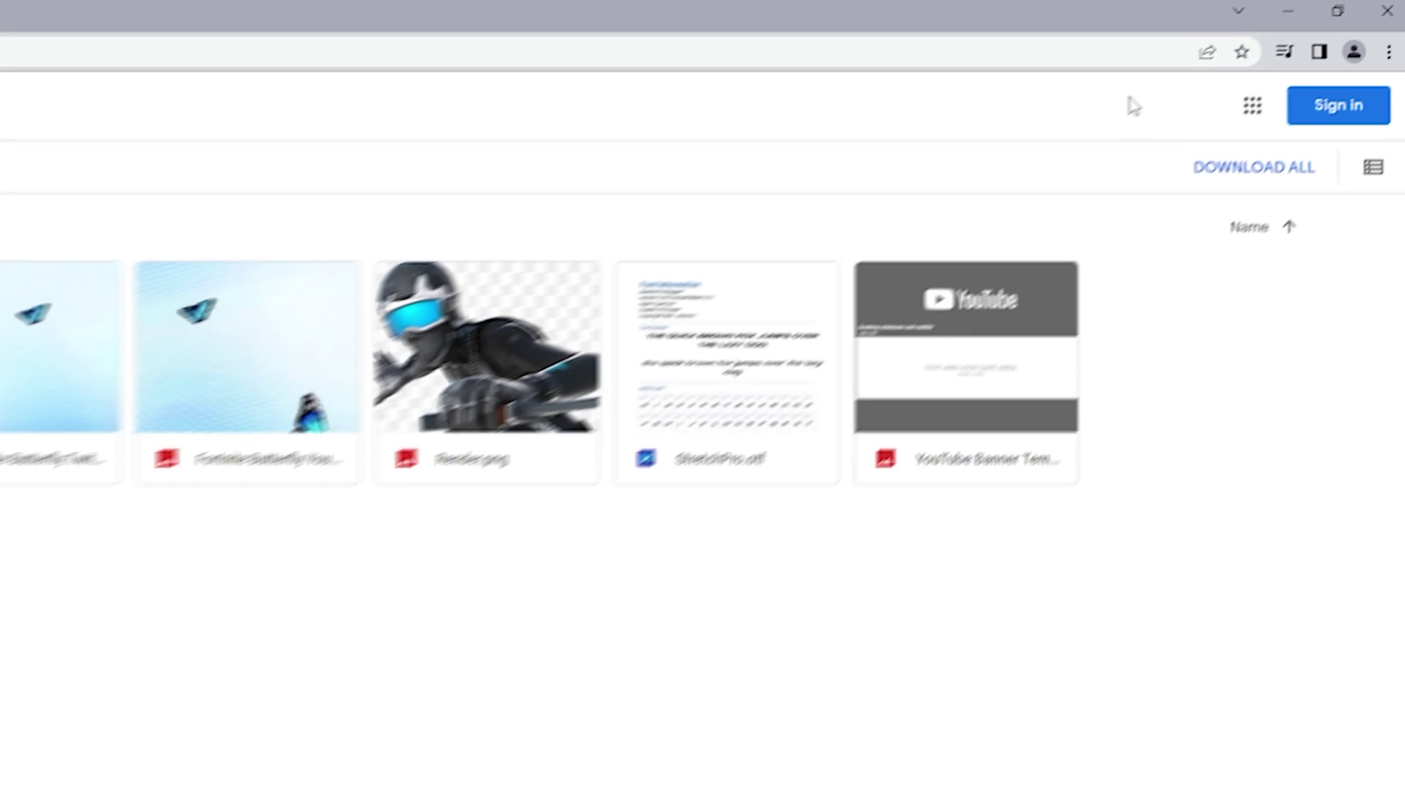
left_click(1236, 179)
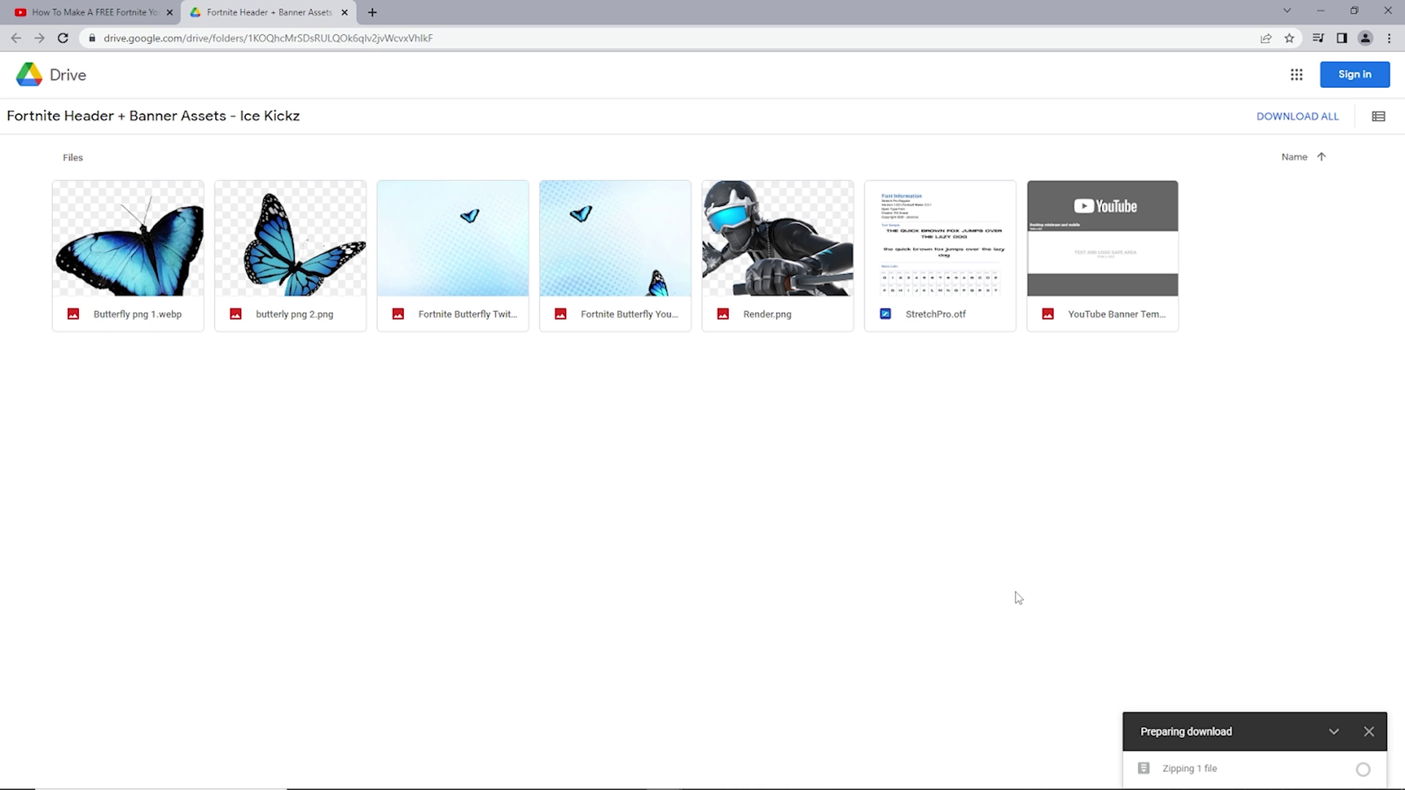
left_click(79, 764)
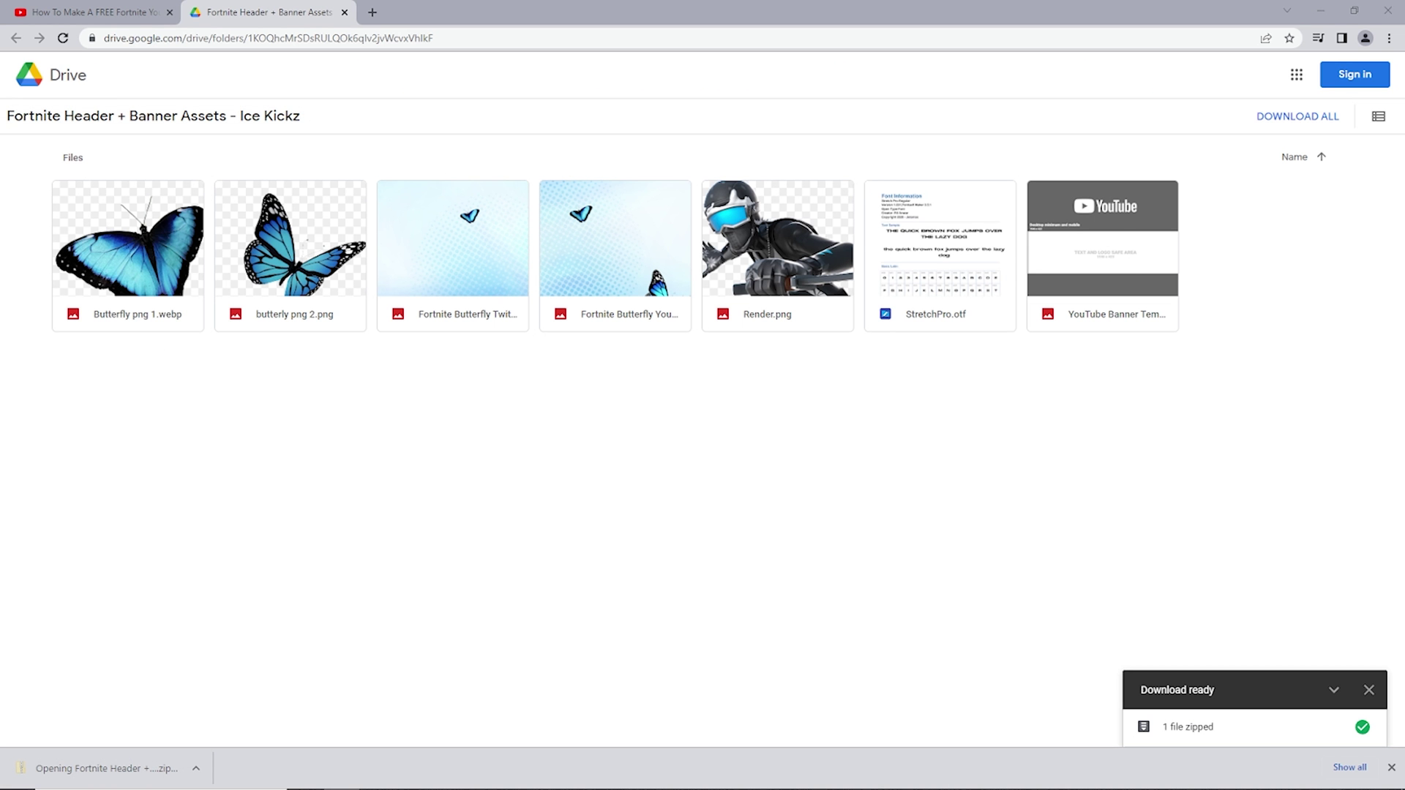
Extract the downloaded assets zip into the Desktop folder
left_click(599, 123)
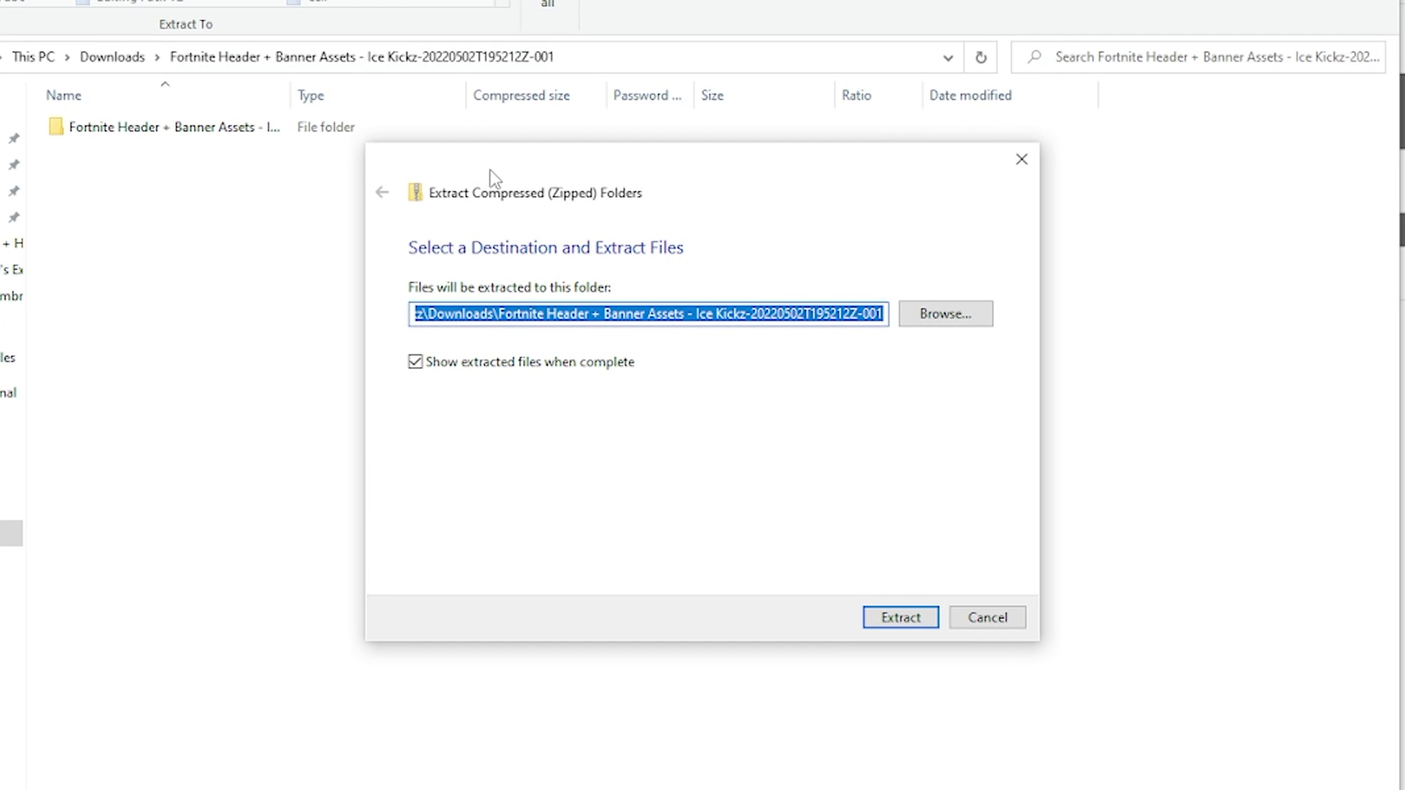
left_click(950, 321)
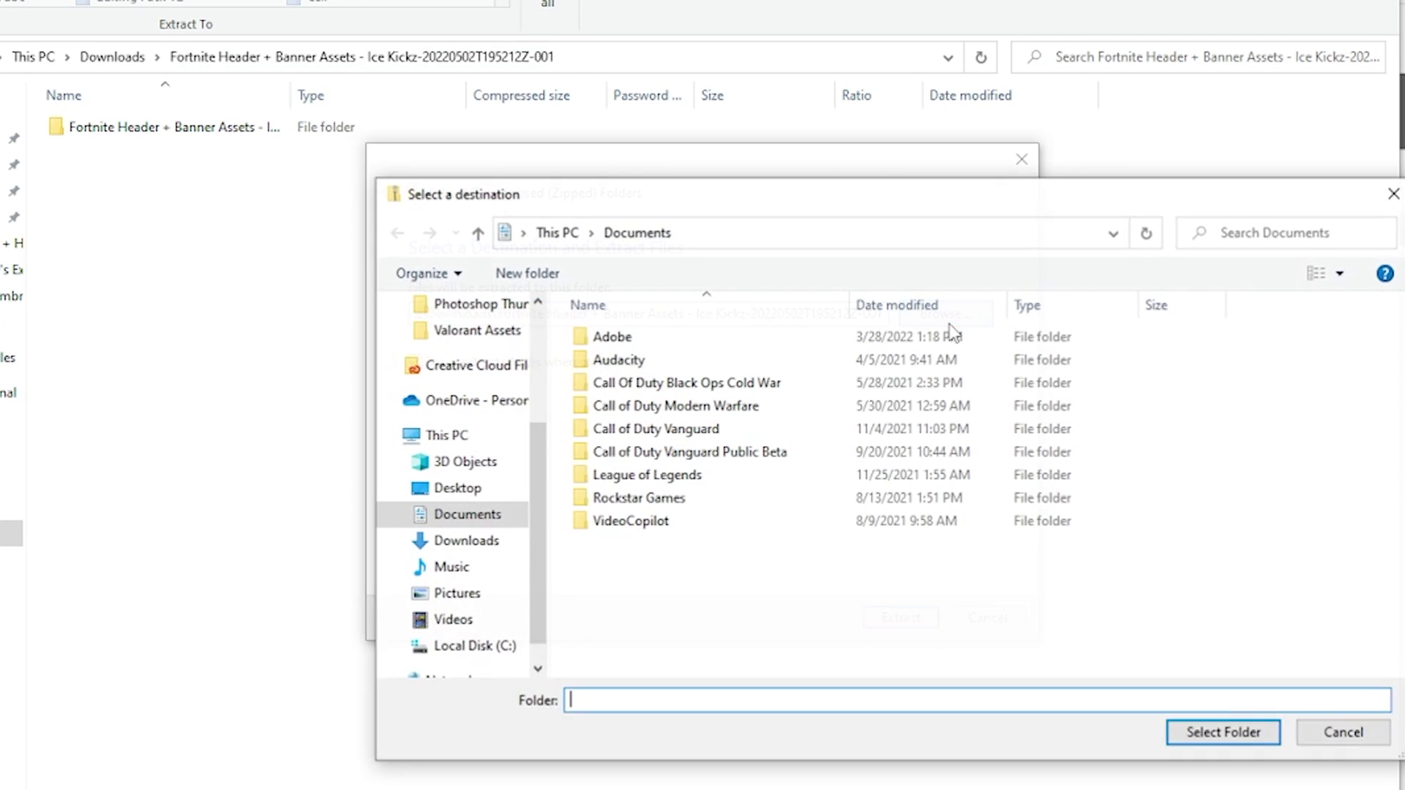
scroll(468, 369, "up", 3)
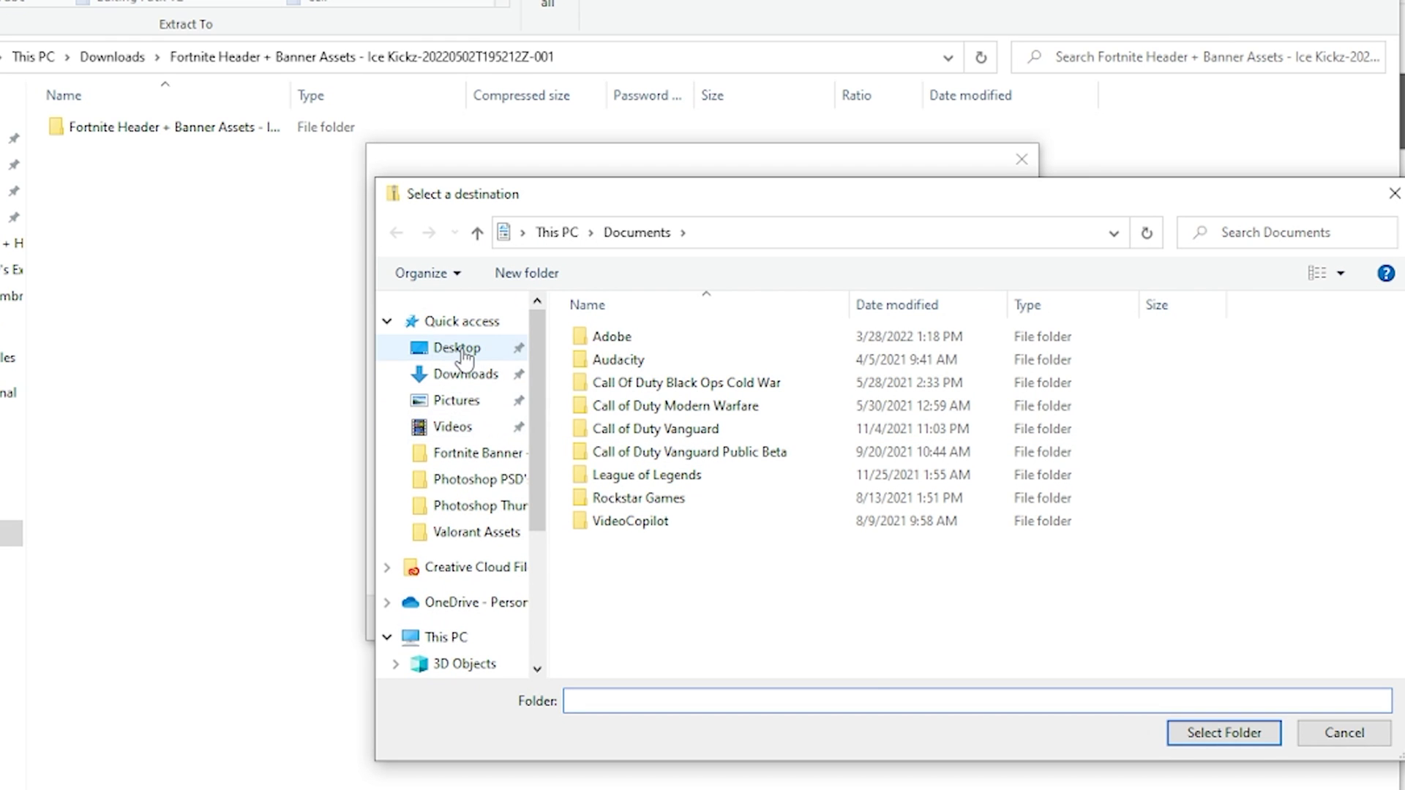
left_click(460, 349)
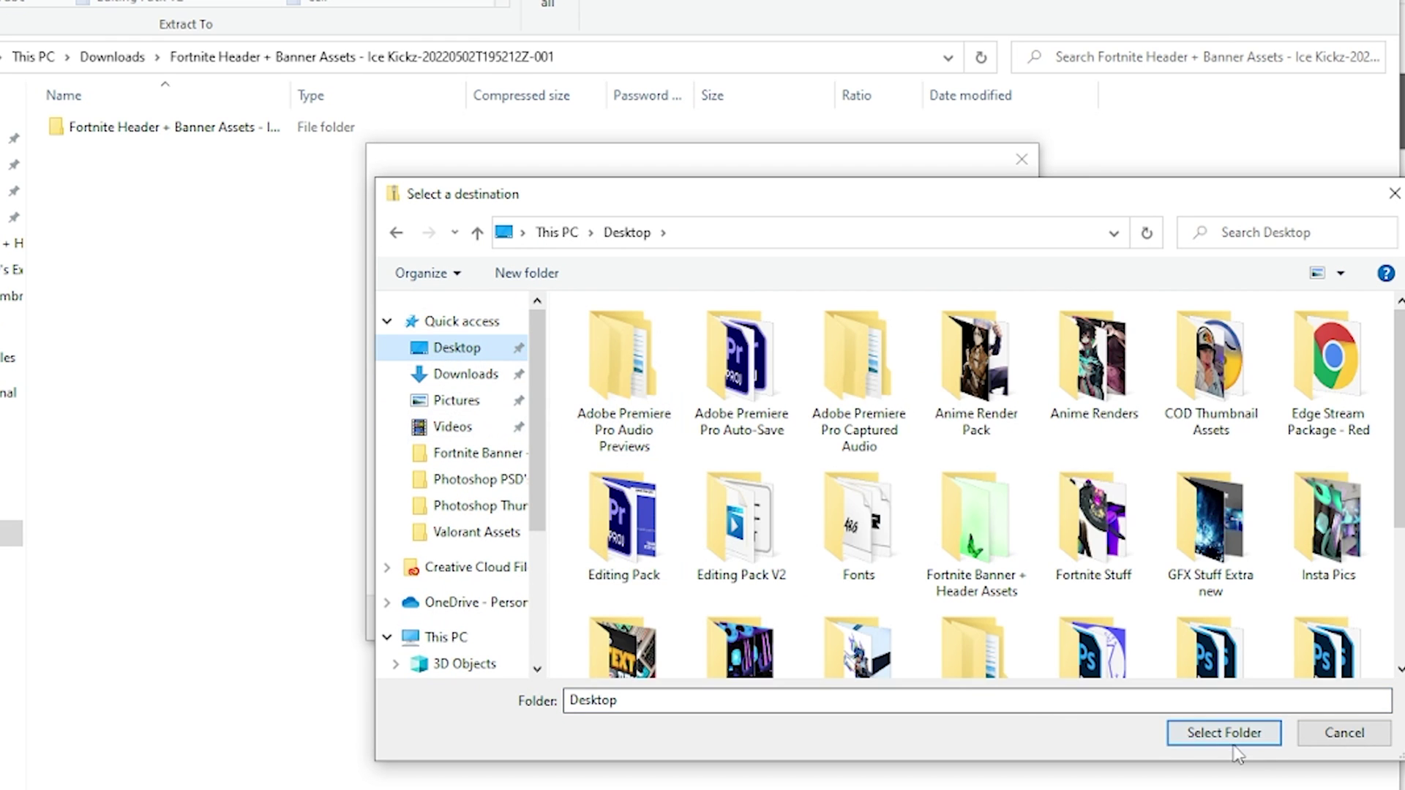
left_click(1224, 734)
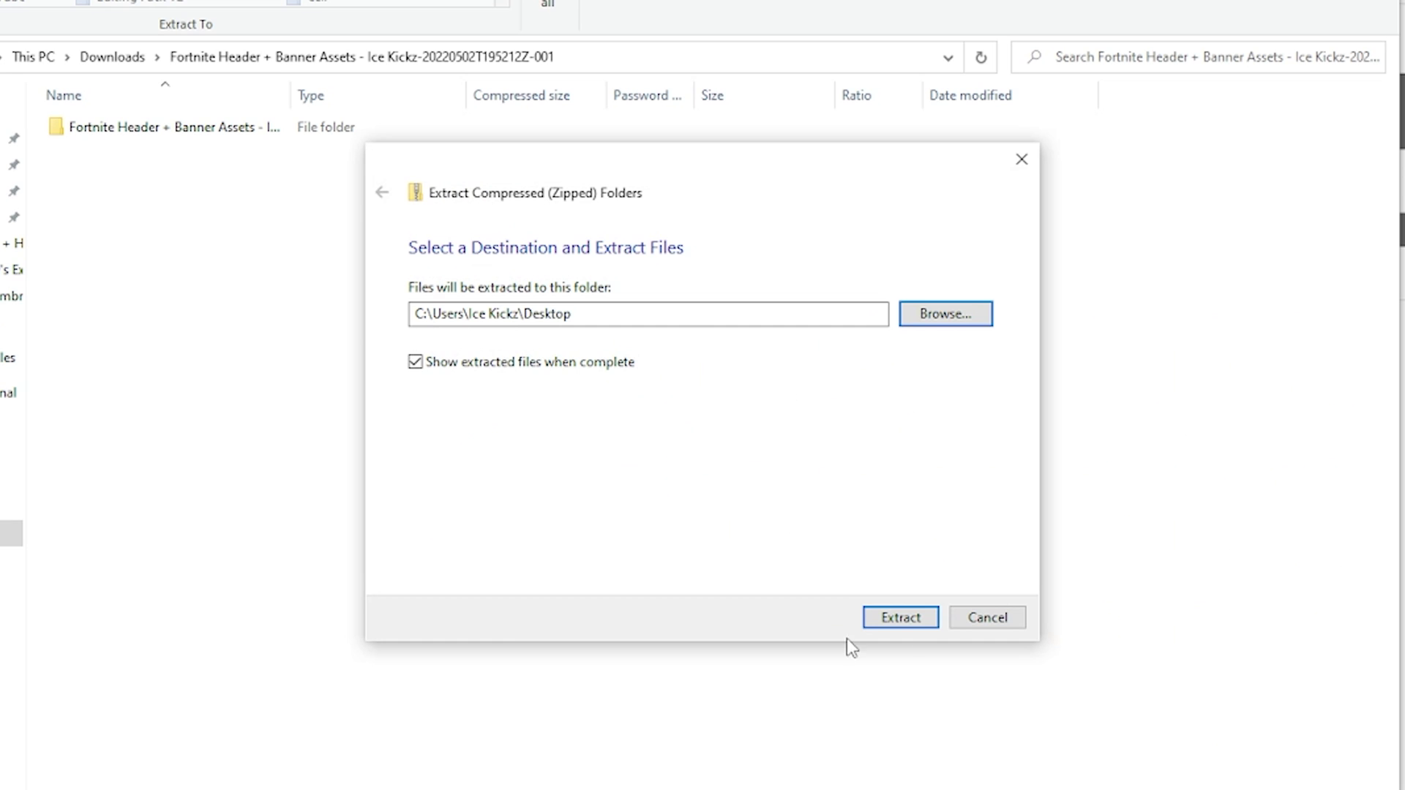
left_click(901, 618)
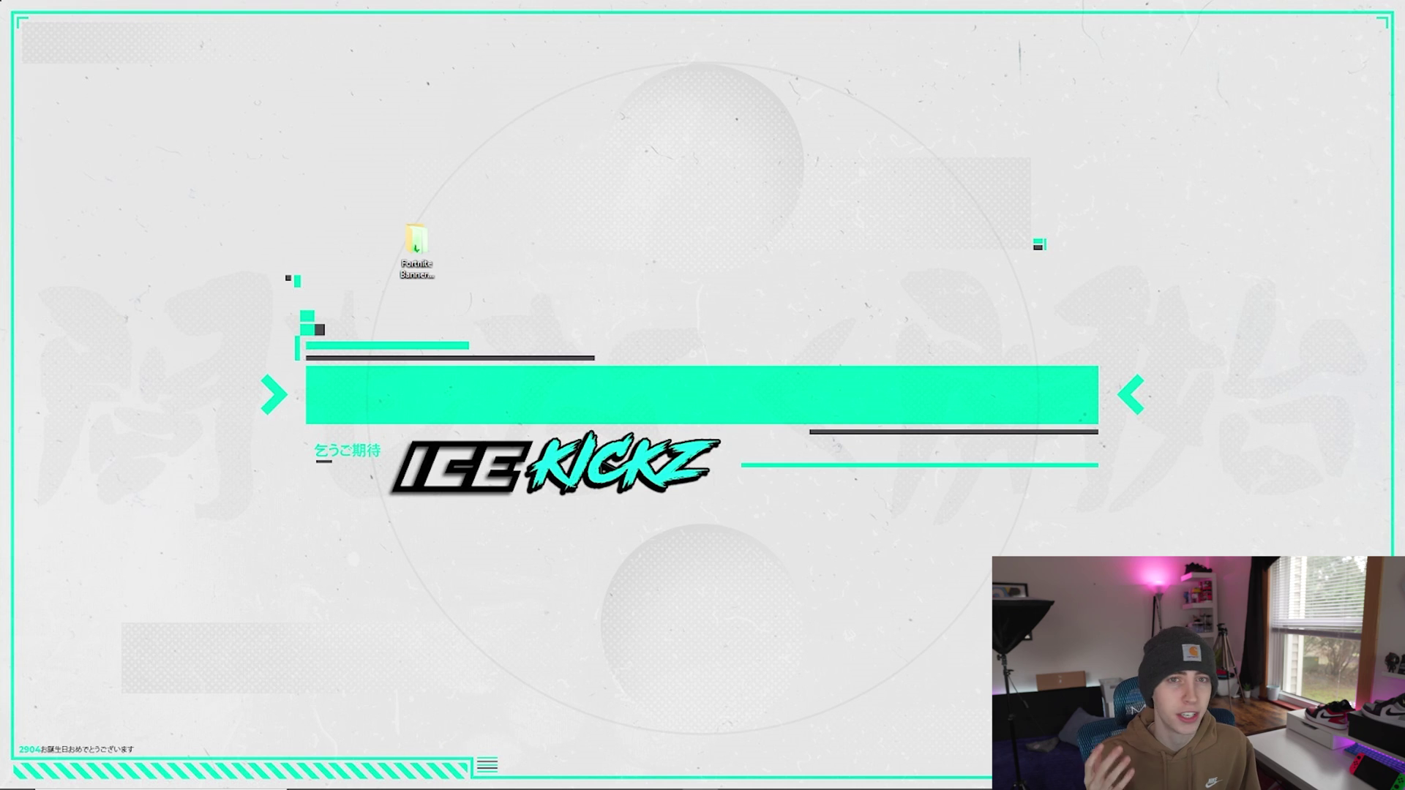
Open the Fortnite Banner + Header Assets folder and preview the PFP image
left_click(422, 253)
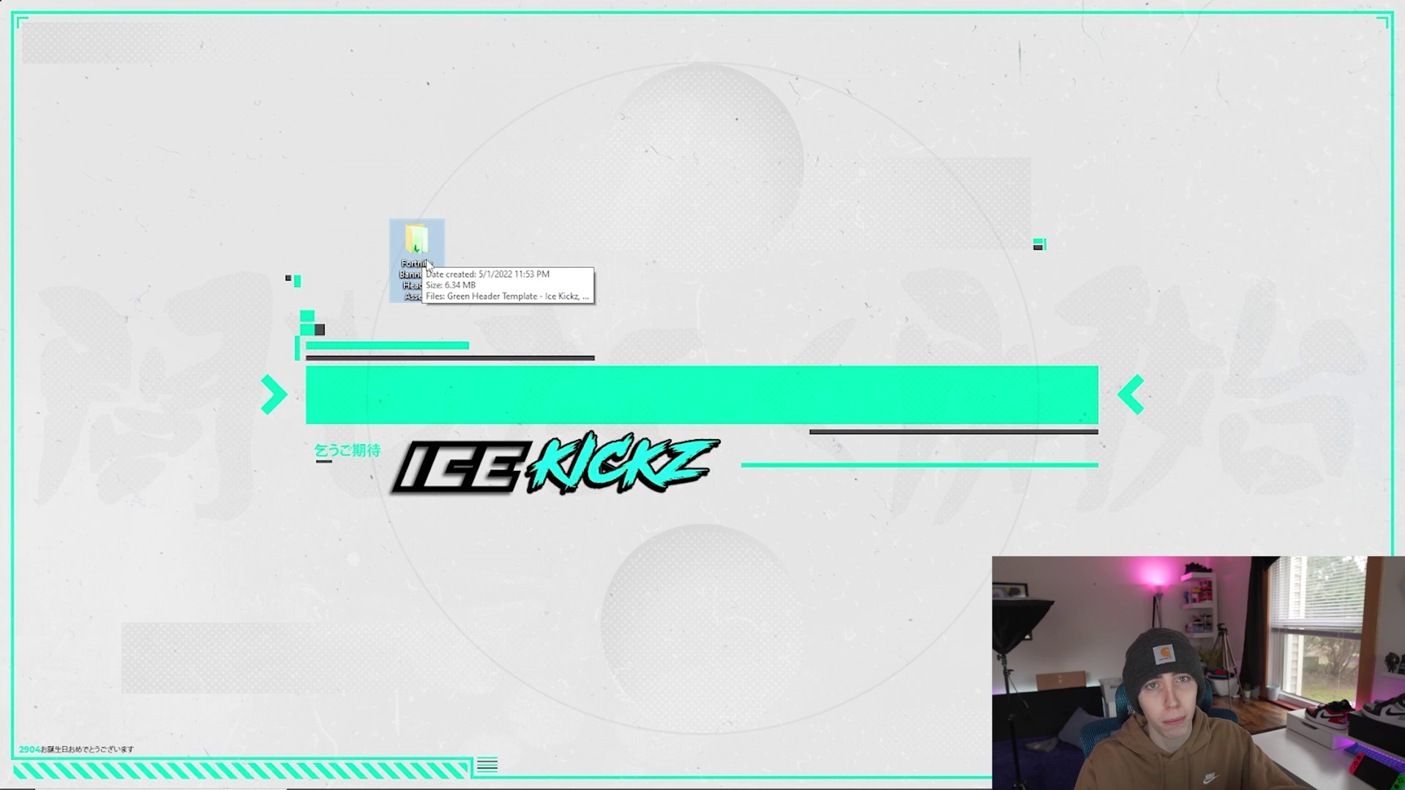
double_click(414, 252)
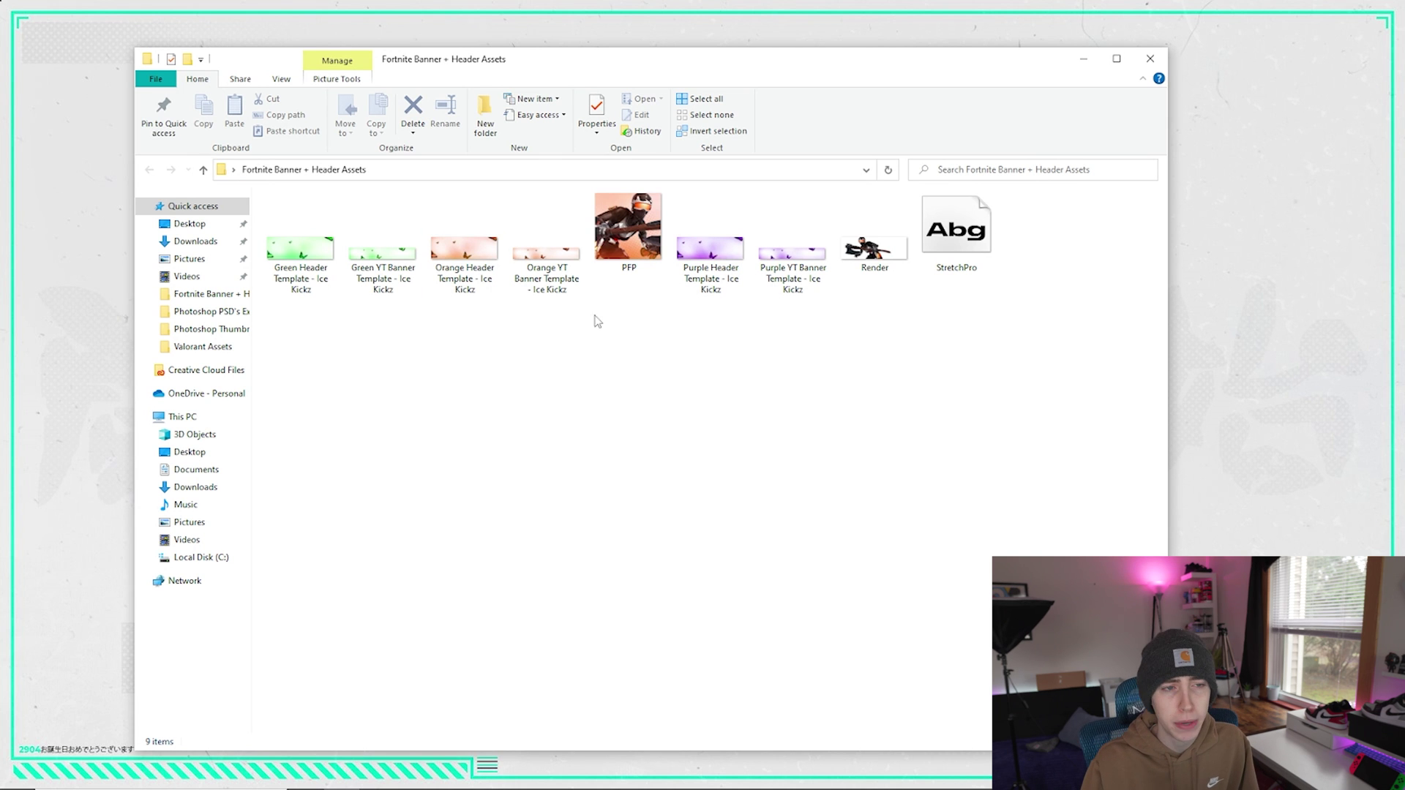
double_click(622, 212)
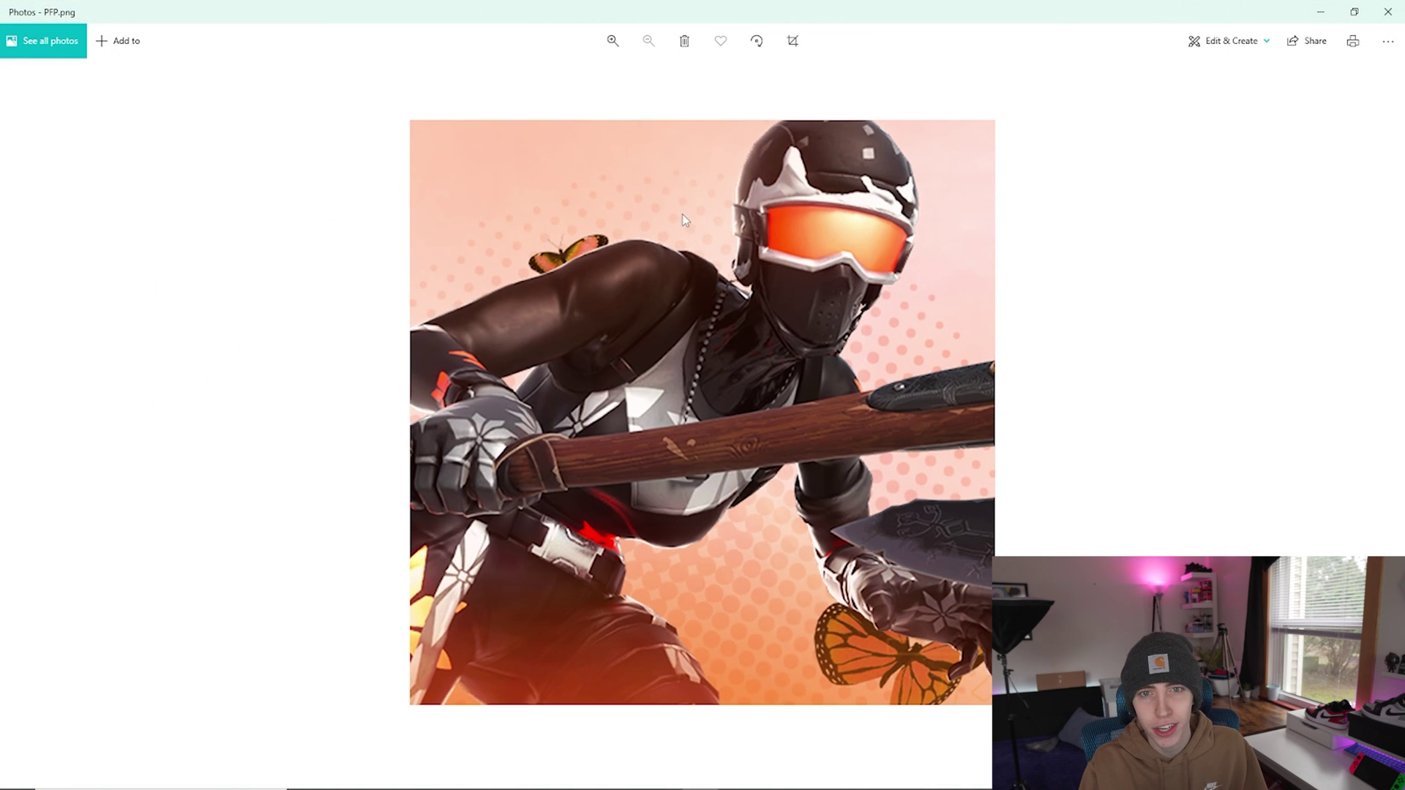
left_click(1387, 12)
Preview the Orange Header Template image, then select the Orange YT Banner Template
left_click(712, 269)
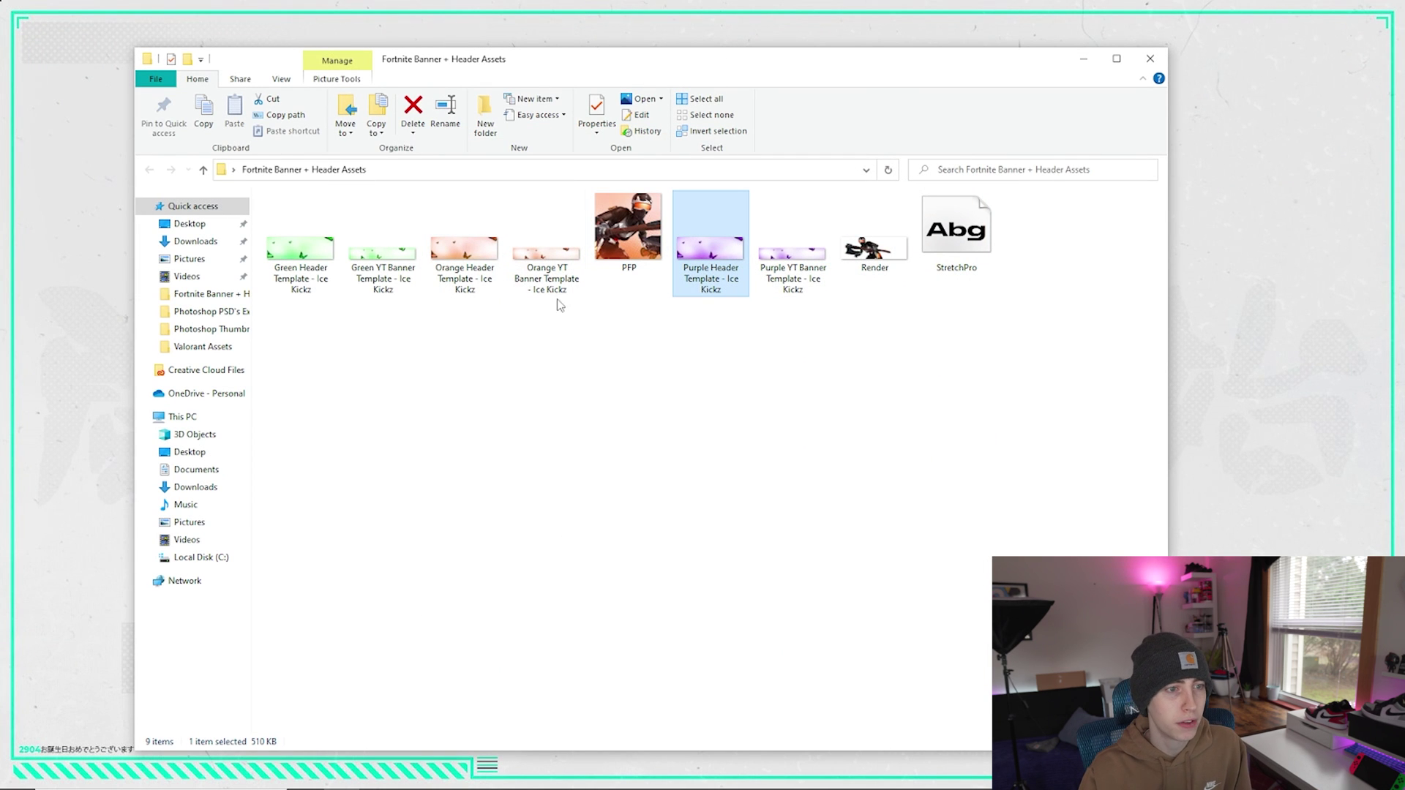
left_click(471, 286)
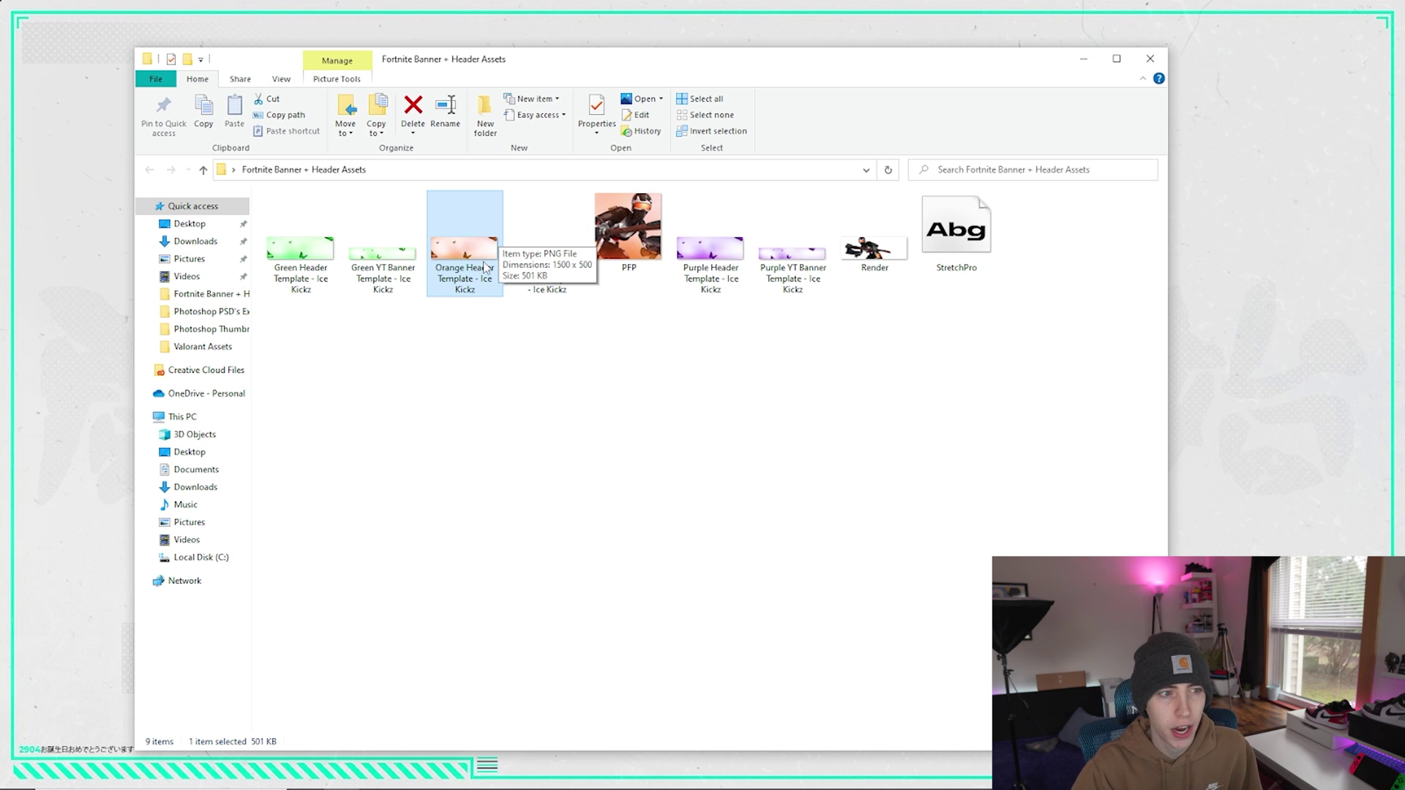
double_click(459, 235)
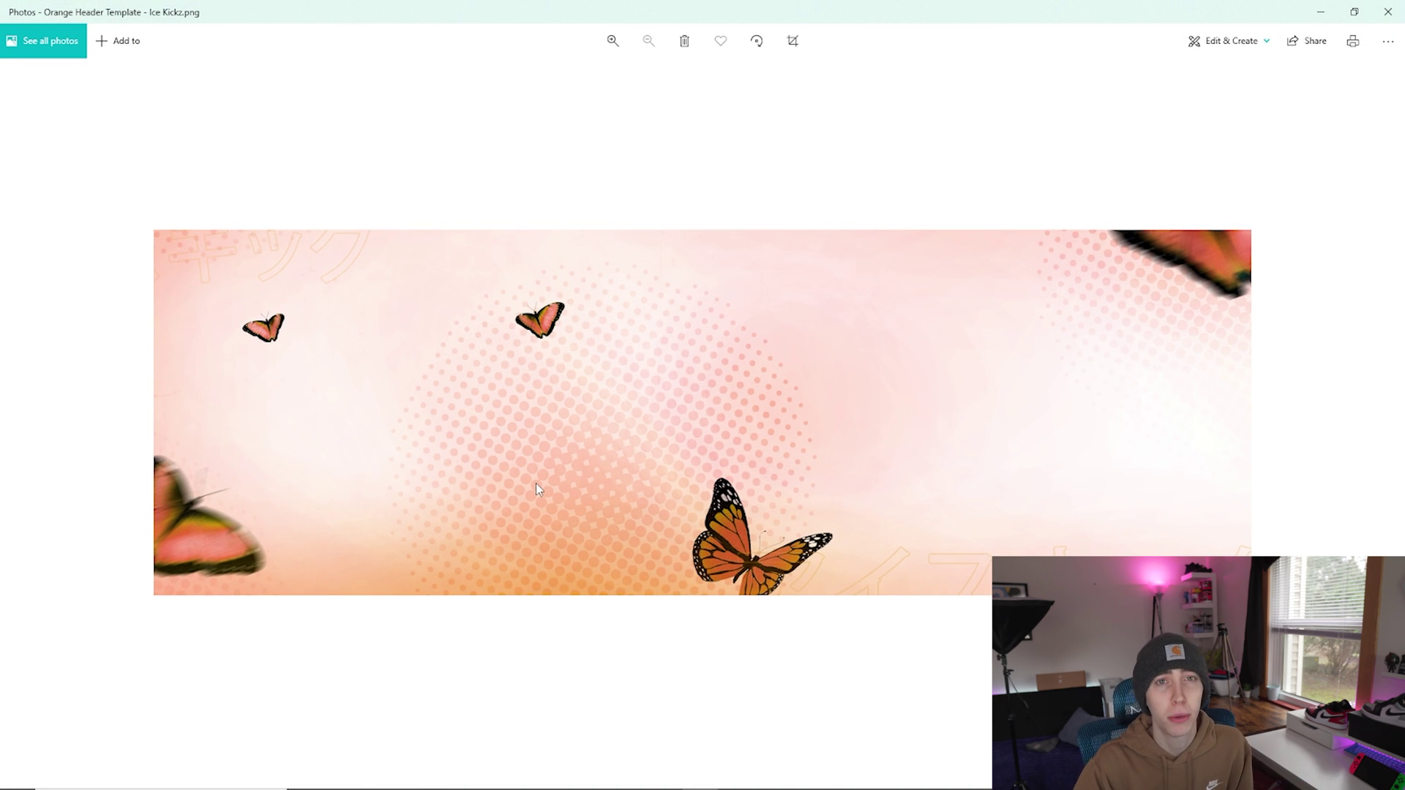
left_click(1388, 12)
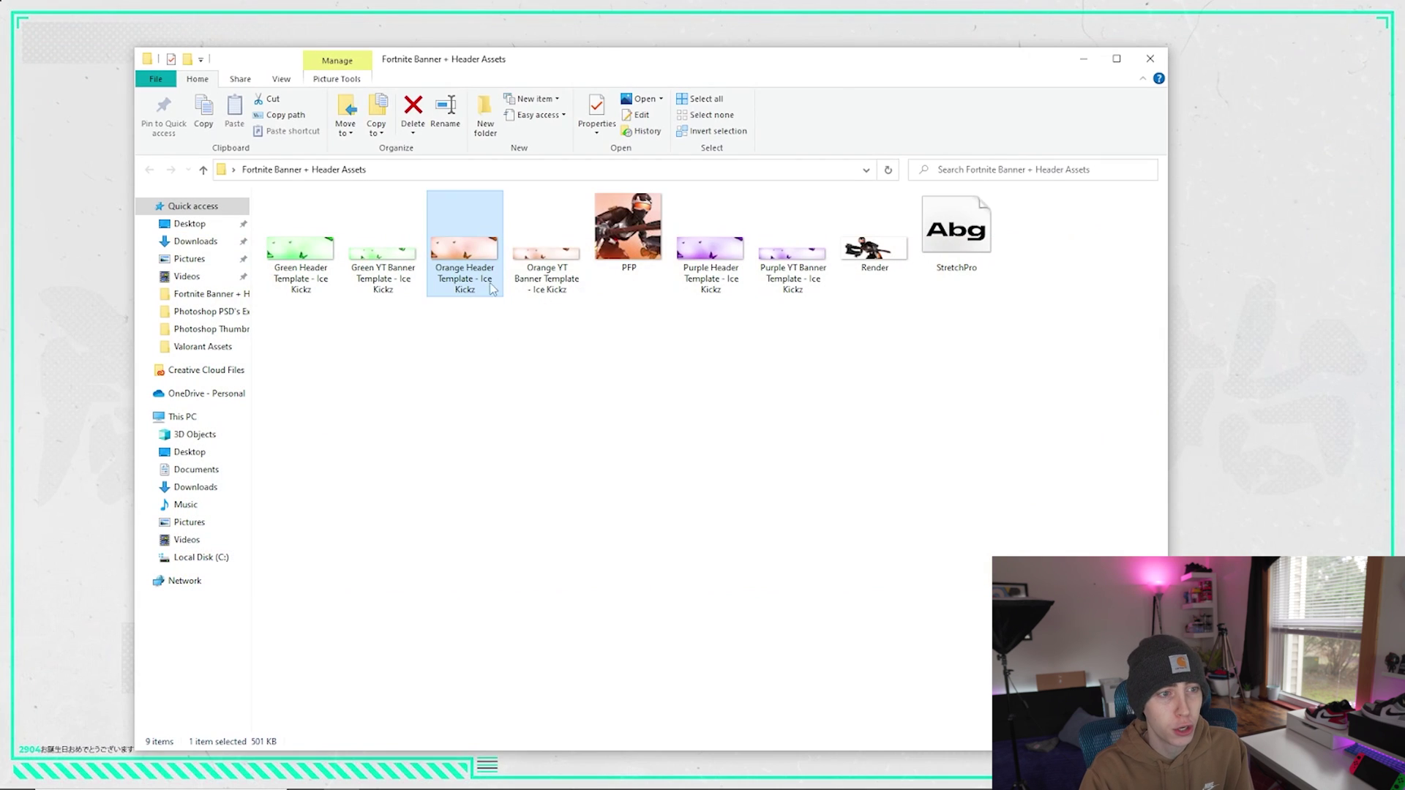
left_click(543, 253)
Preview the Orange YT Banner Template image and select the YouTube Banner Template file
double_click(543, 253)
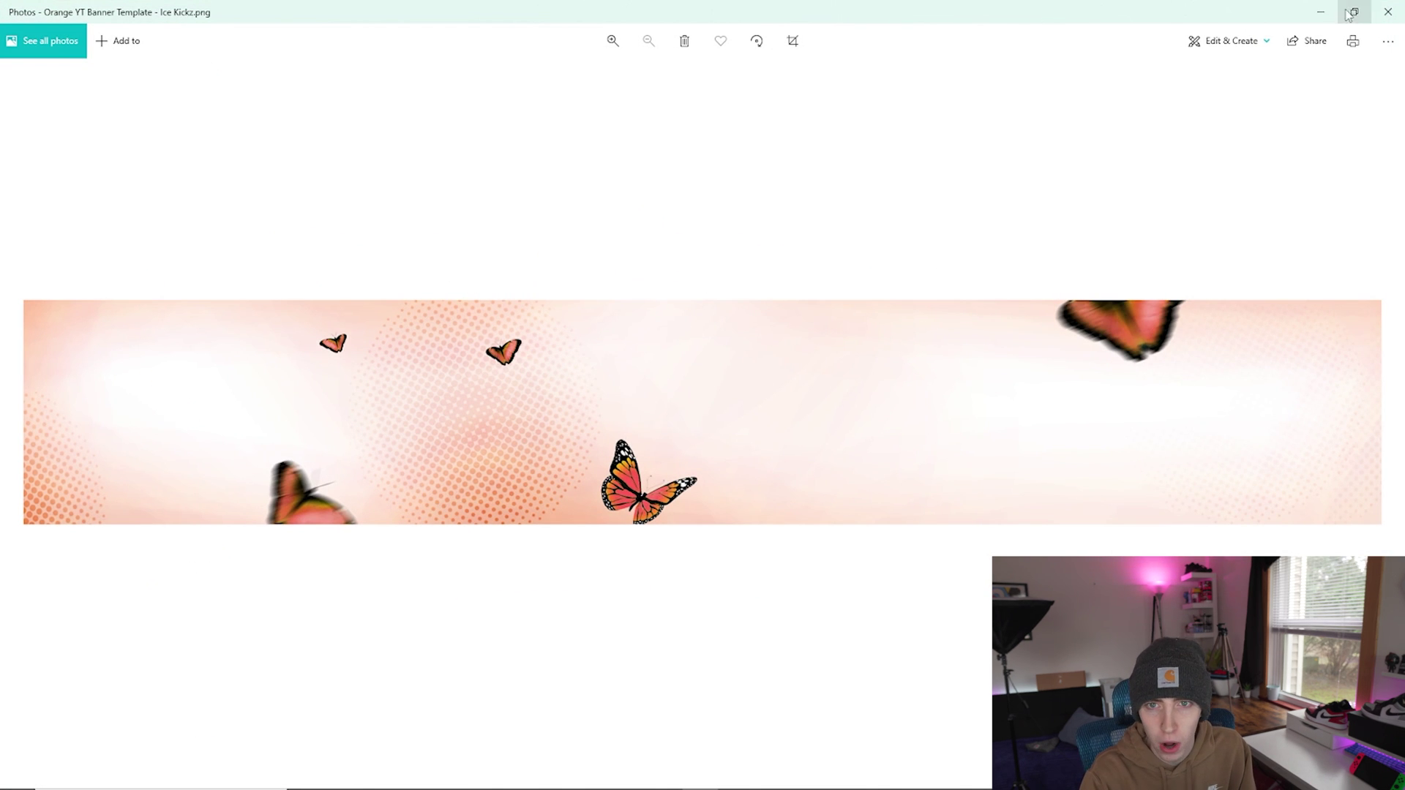
left_click(1388, 11)
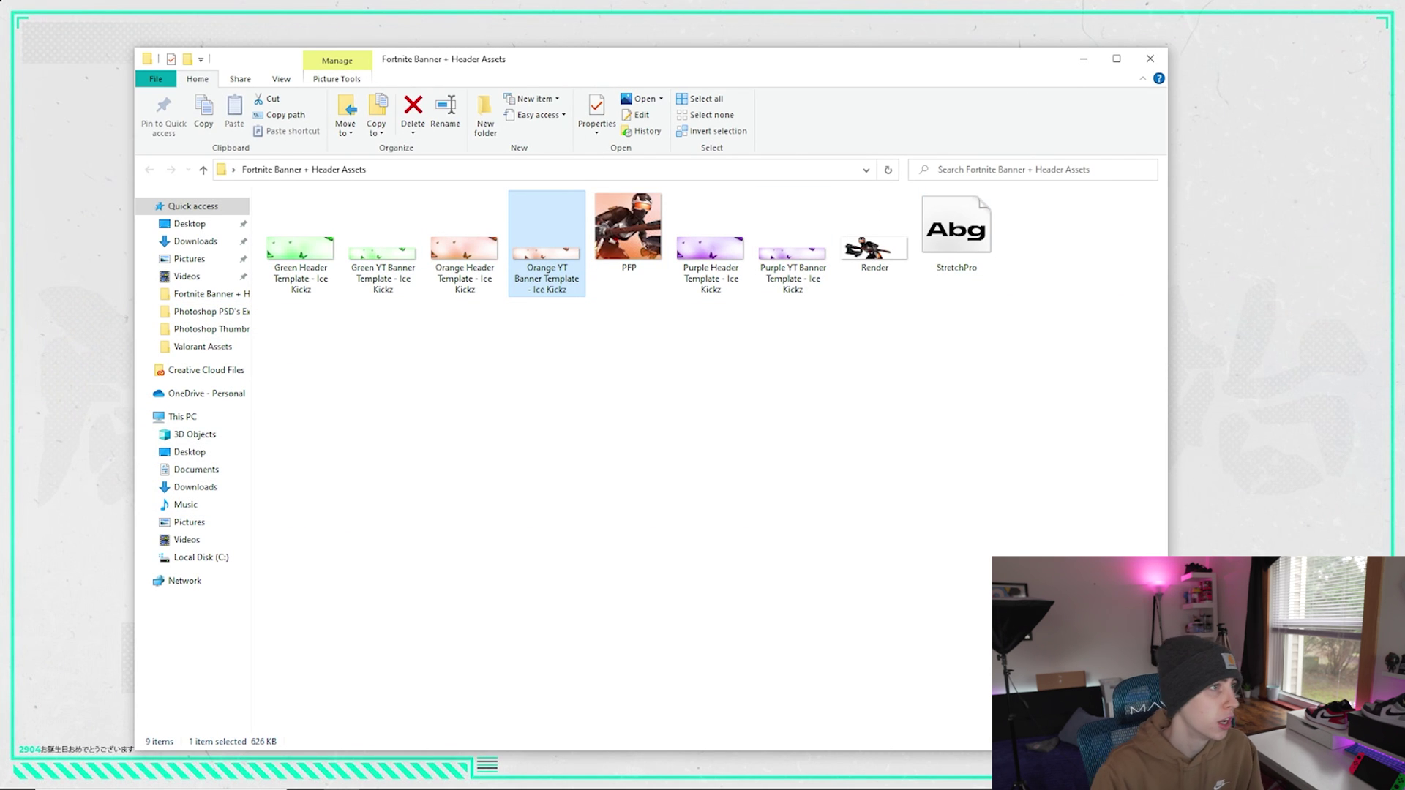
left_click(1085, 53)
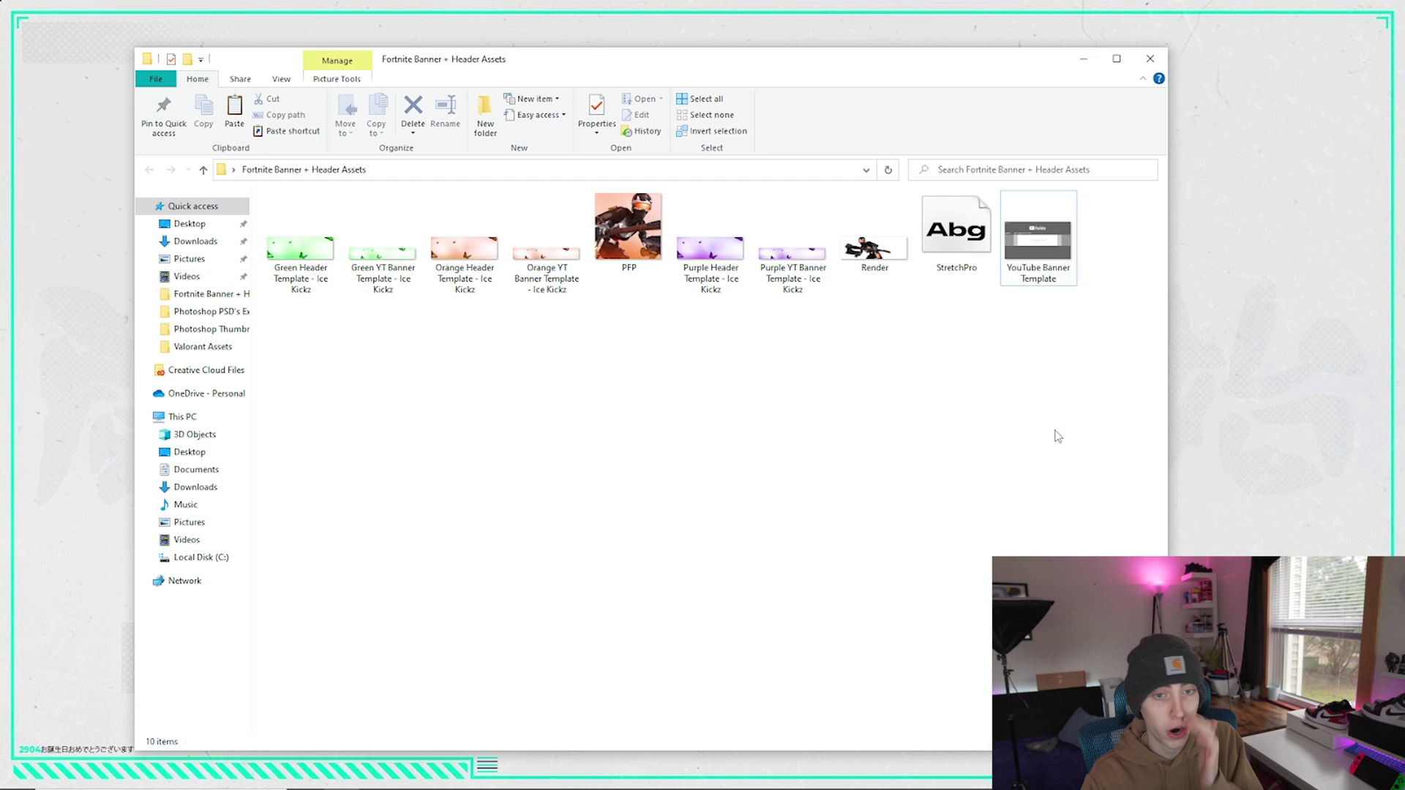
left_click(1035, 256)
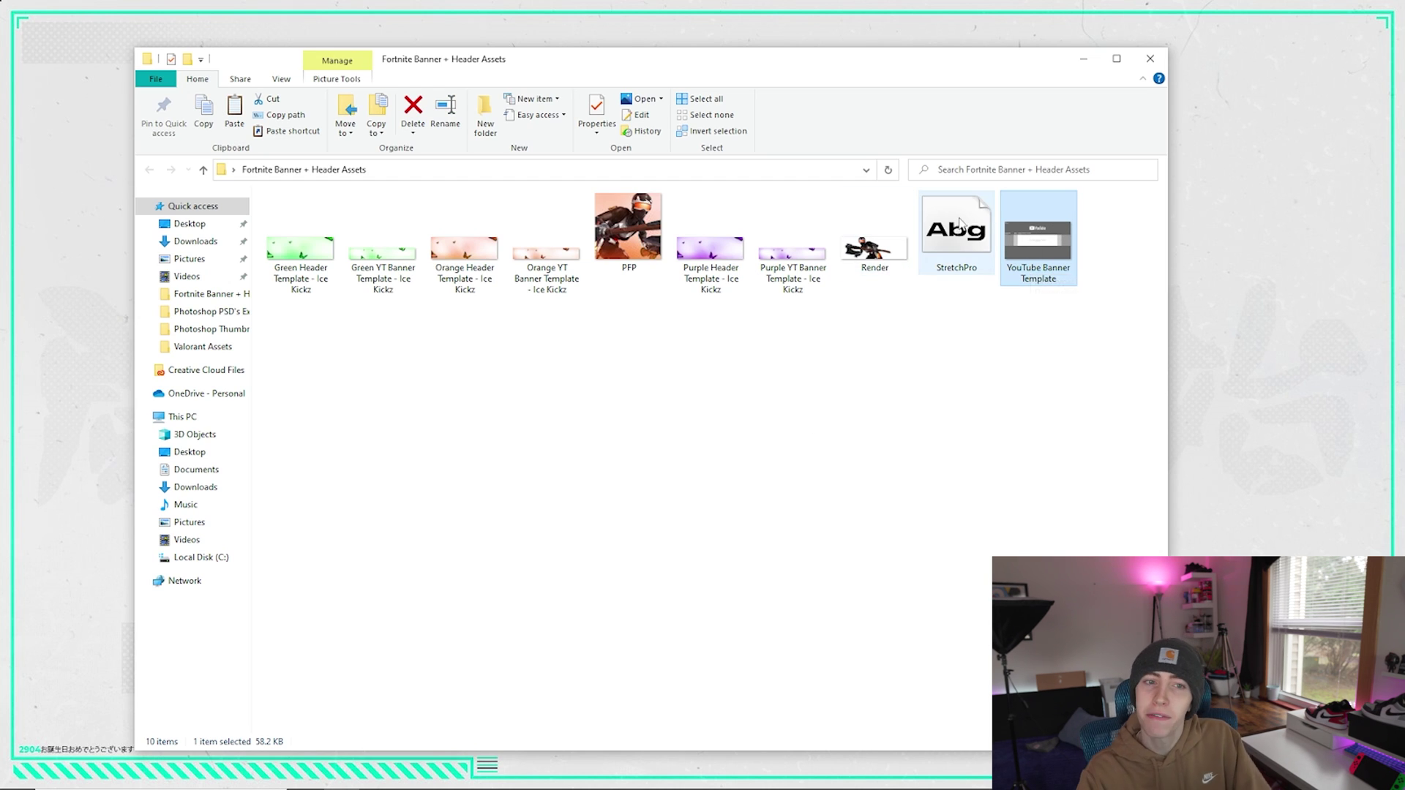
Preview the Render image, then minimize the assets folder window
left_click(949, 249)
double_click(872, 253)
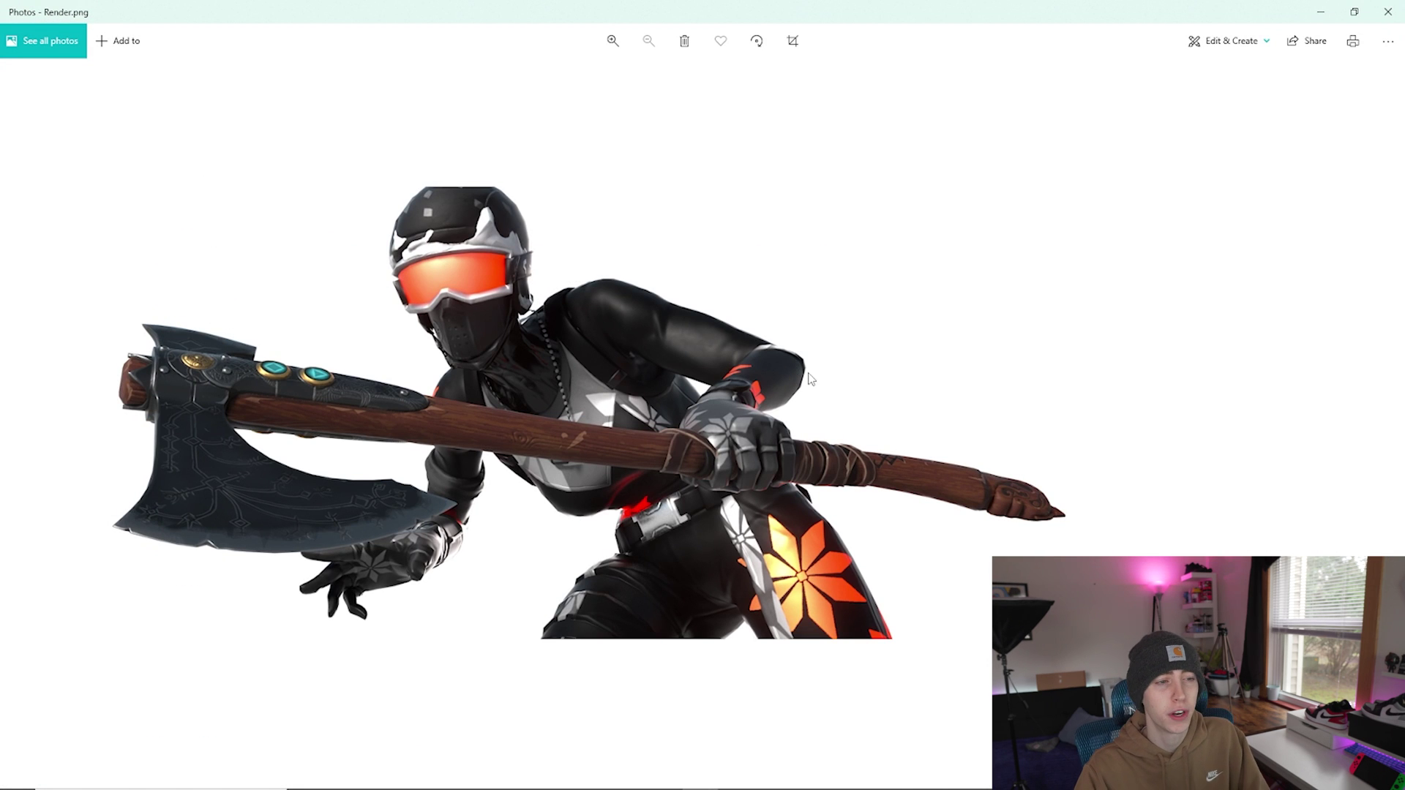
left_click(1388, 12)
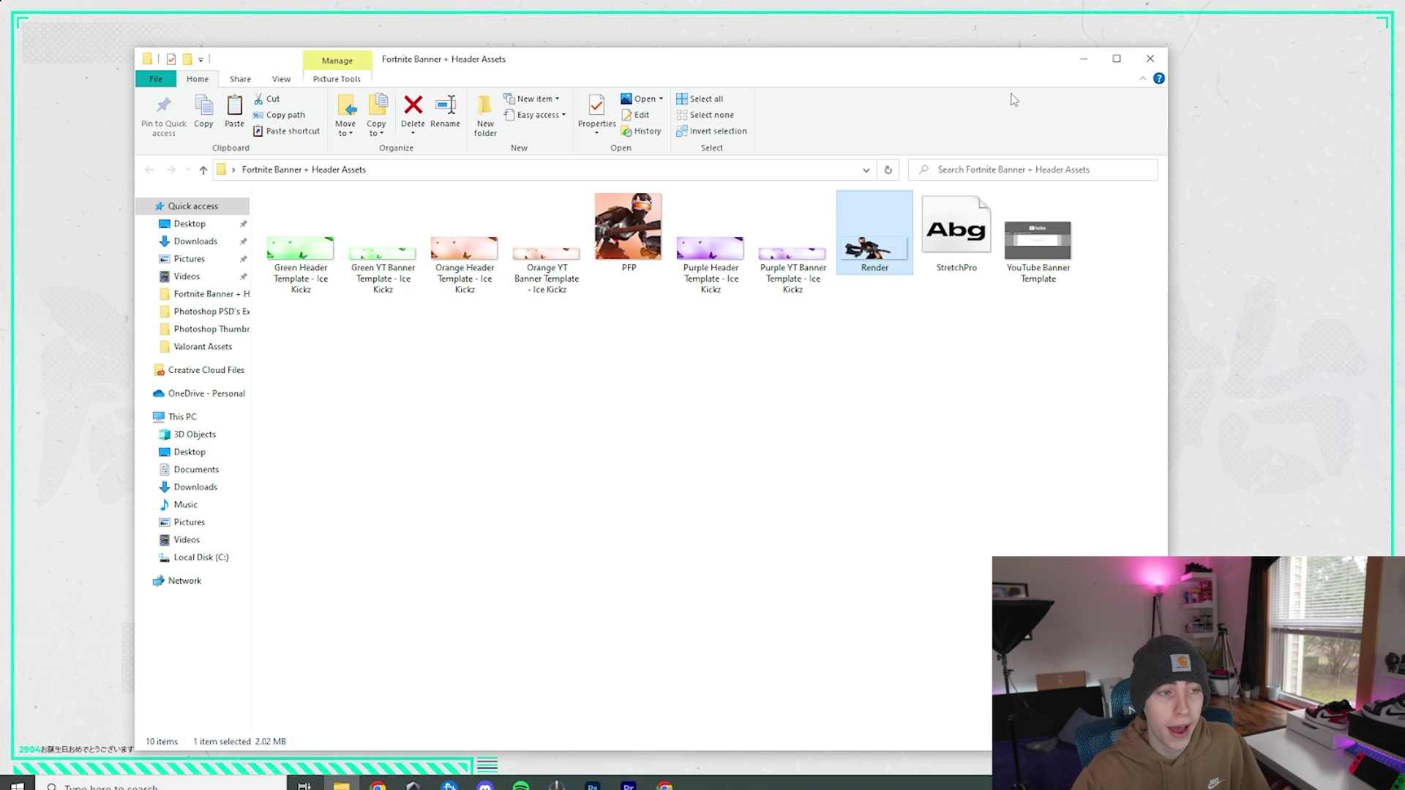
left_click(1084, 59)
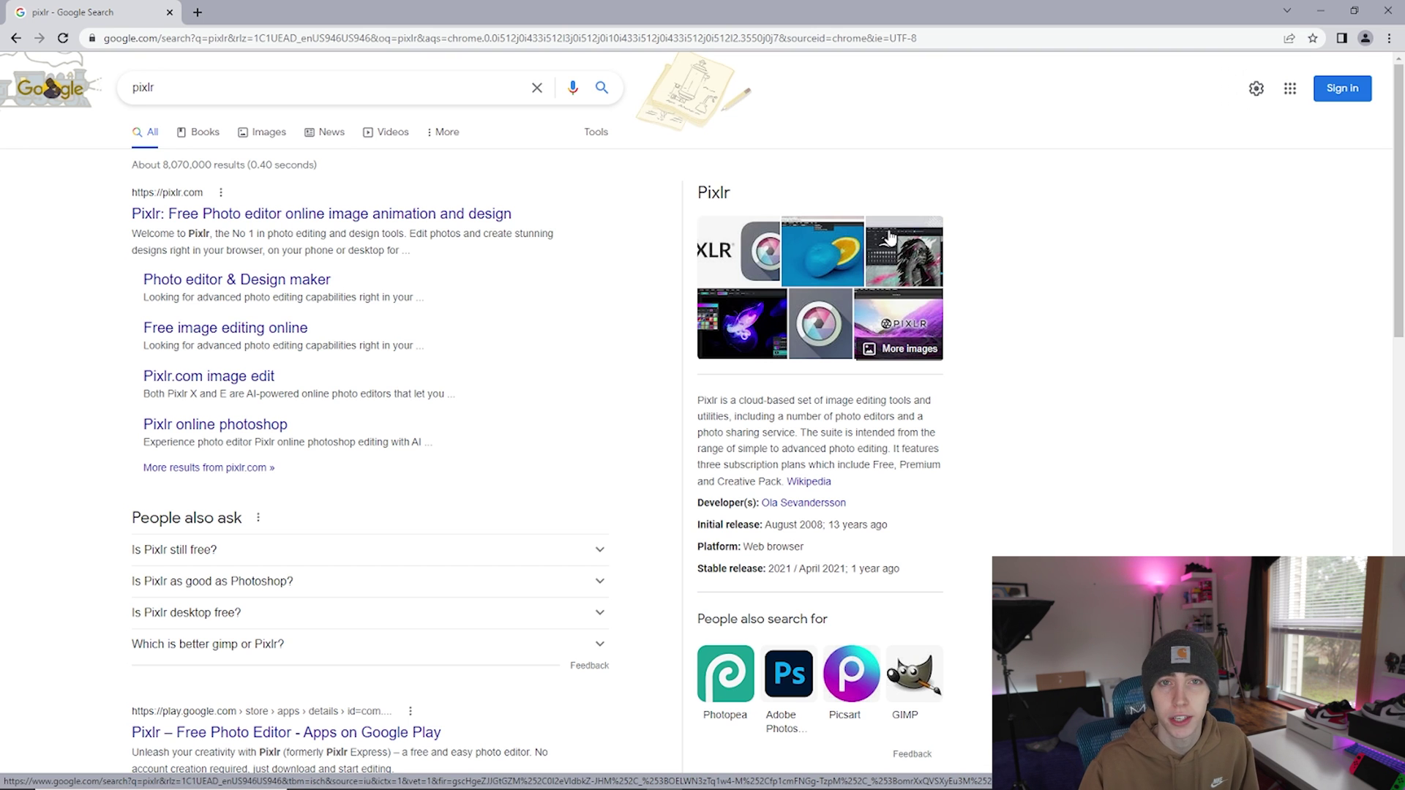
Go to pixlr.com, launch the Pixlr E editor and dismiss the What's new popup
left_click(216, 212)
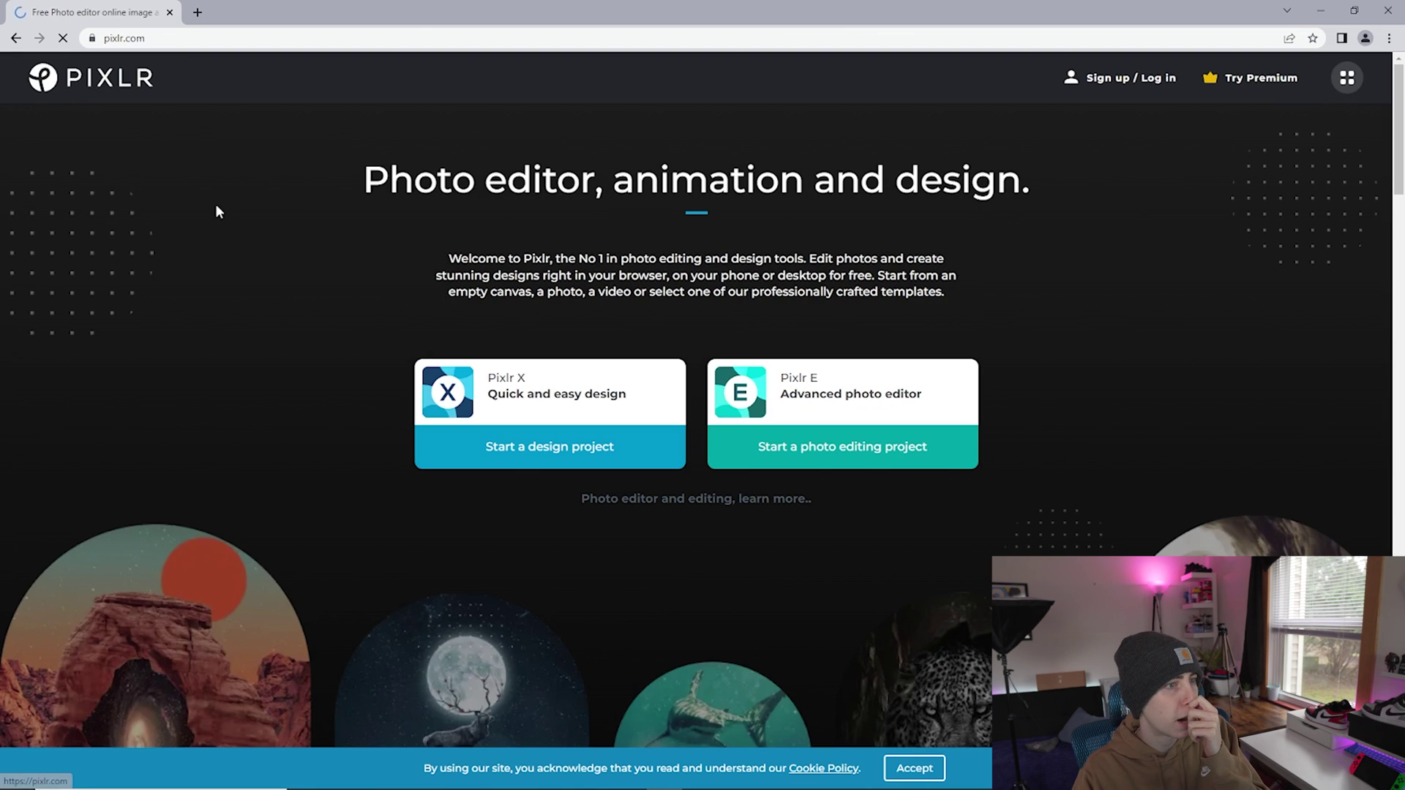
left_click(805, 394)
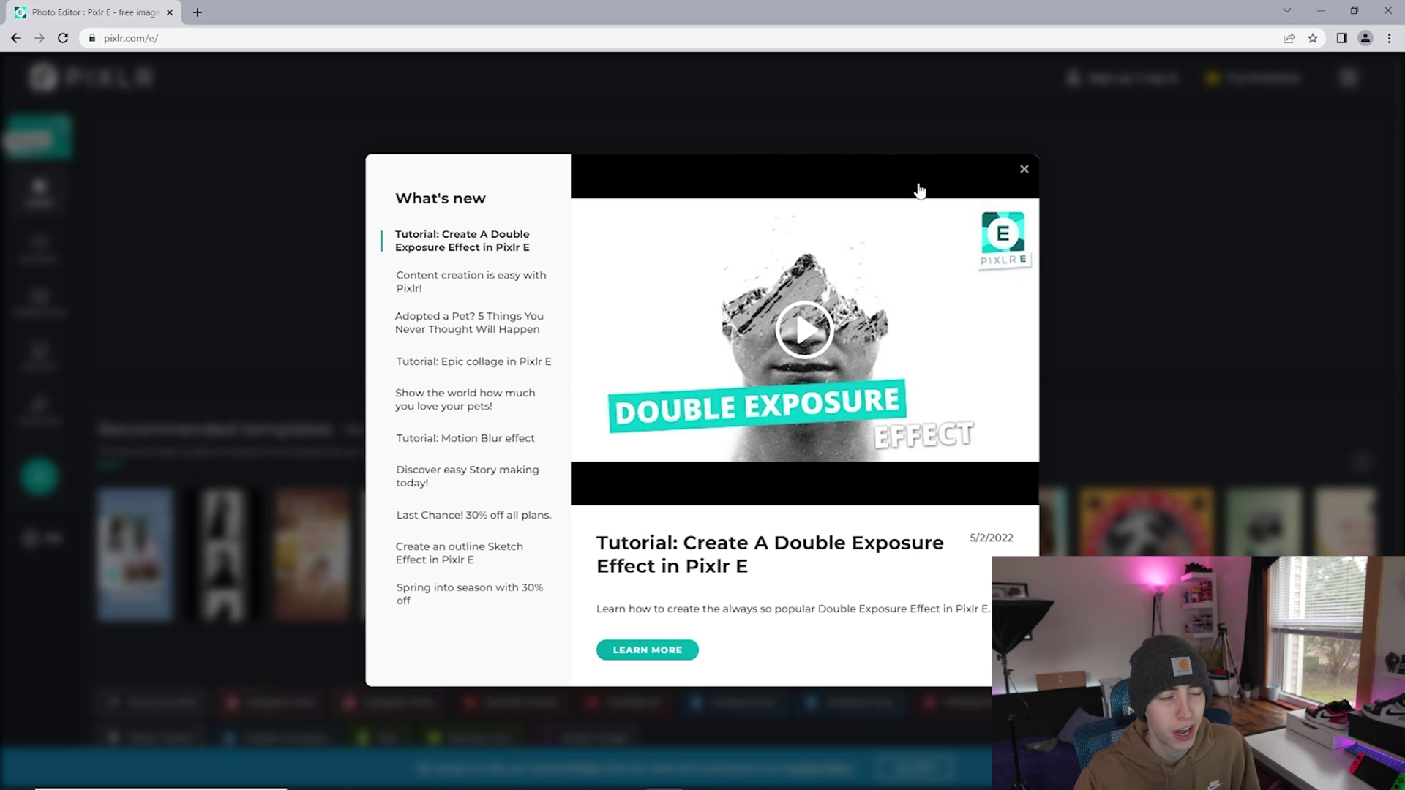
left_click(1024, 169)
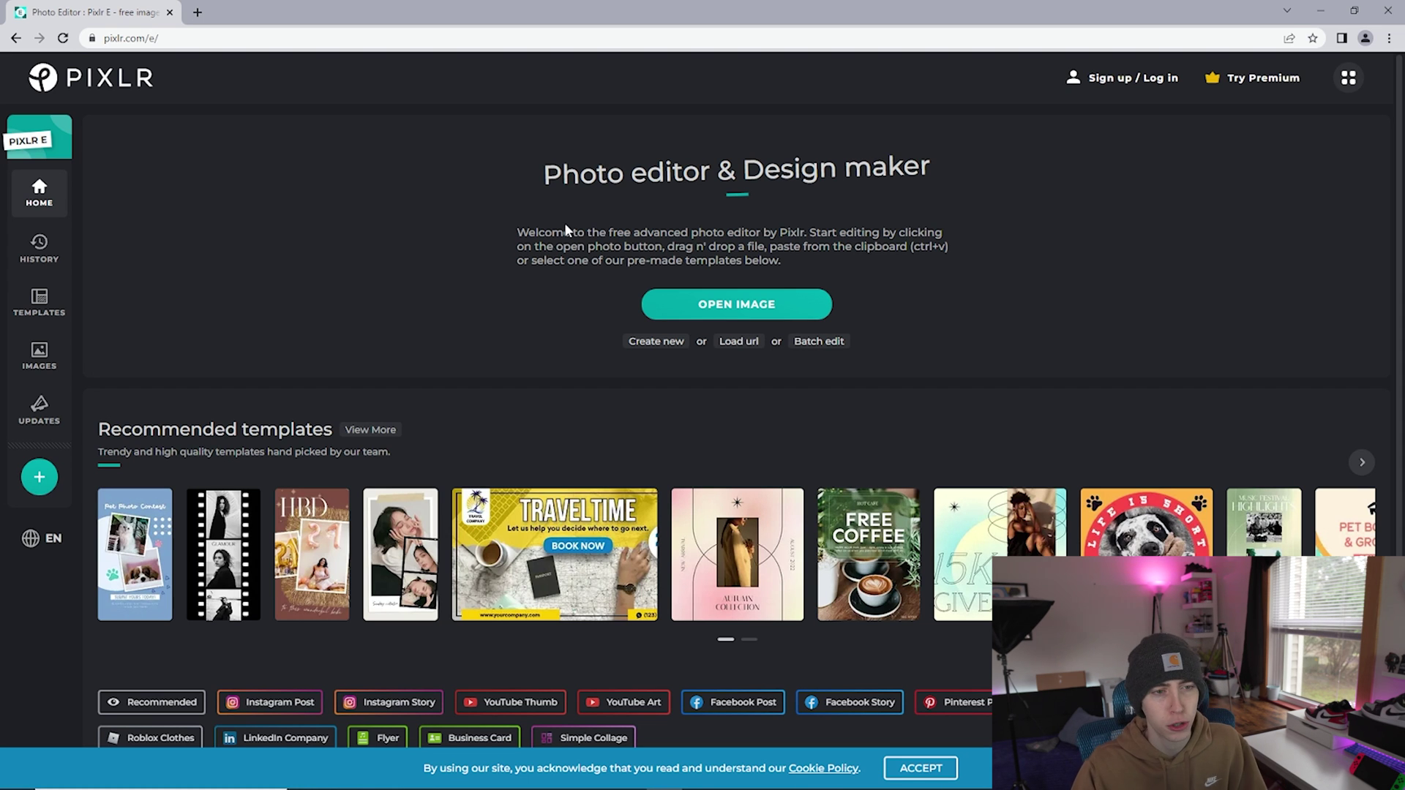
Open the YouTube Banner Template from the Desktop assets folder at Full HD 1920 x 1080
left_click(739, 306)
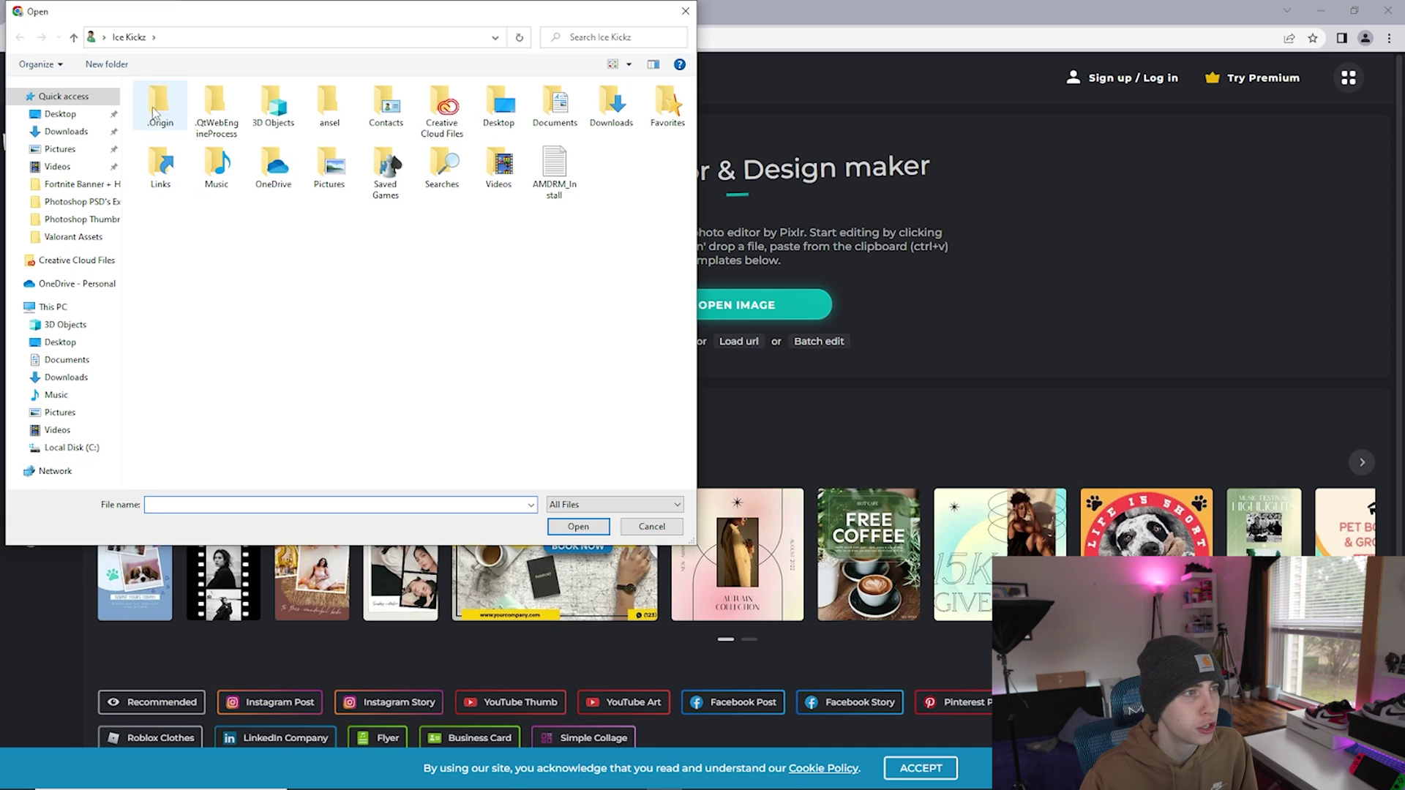
left_click(60, 114)
scroll(450, 315, "down", 5)
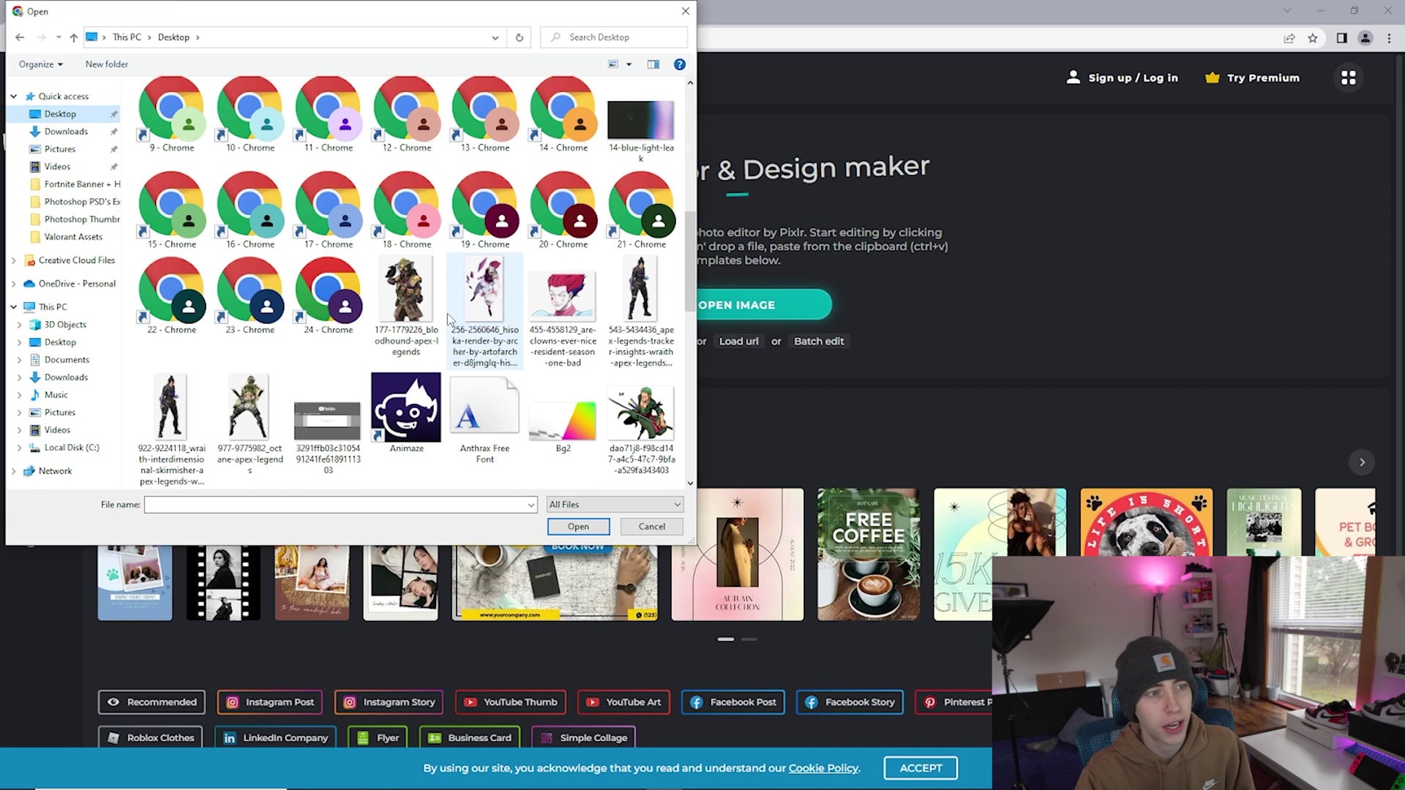
scroll(450, 322, "up", 5)
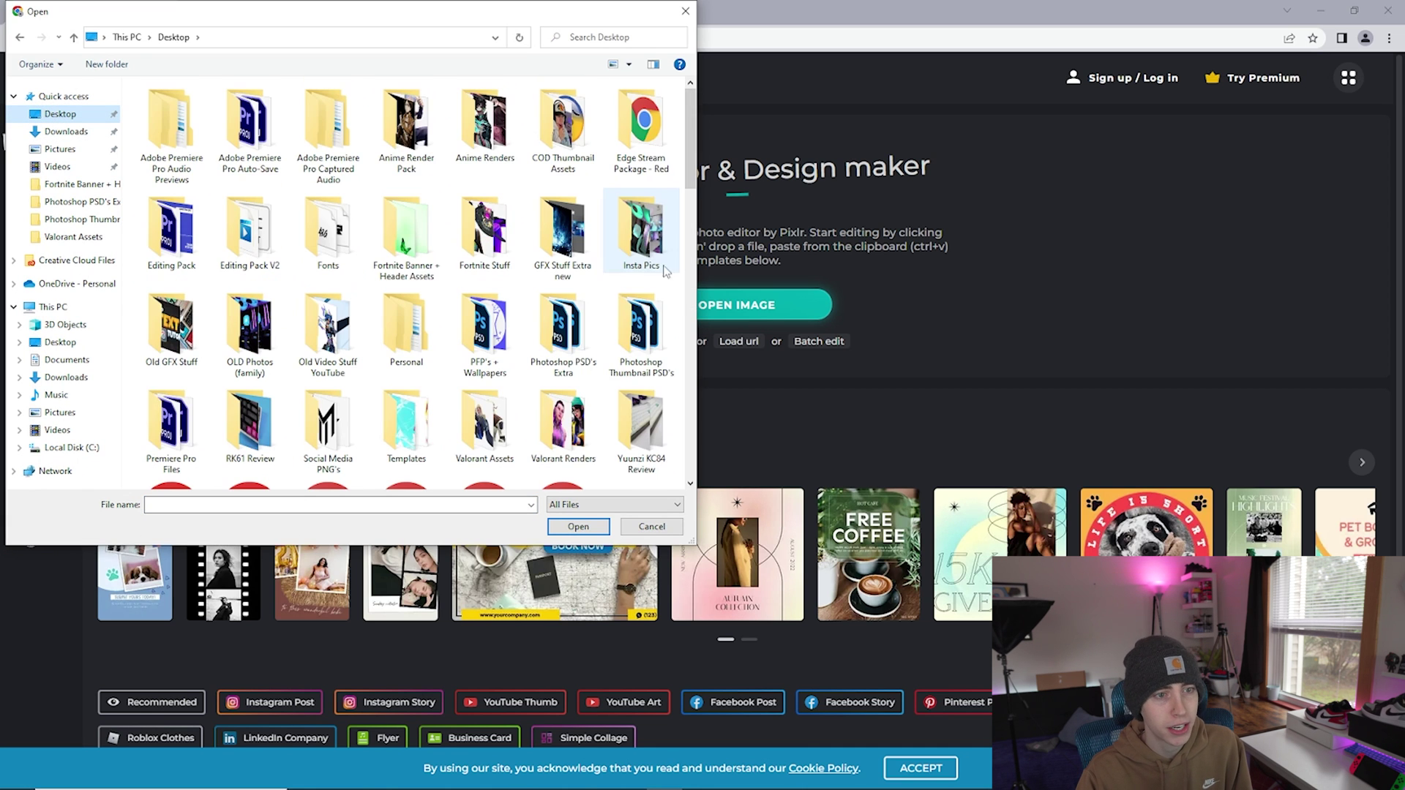
double_click(405, 242)
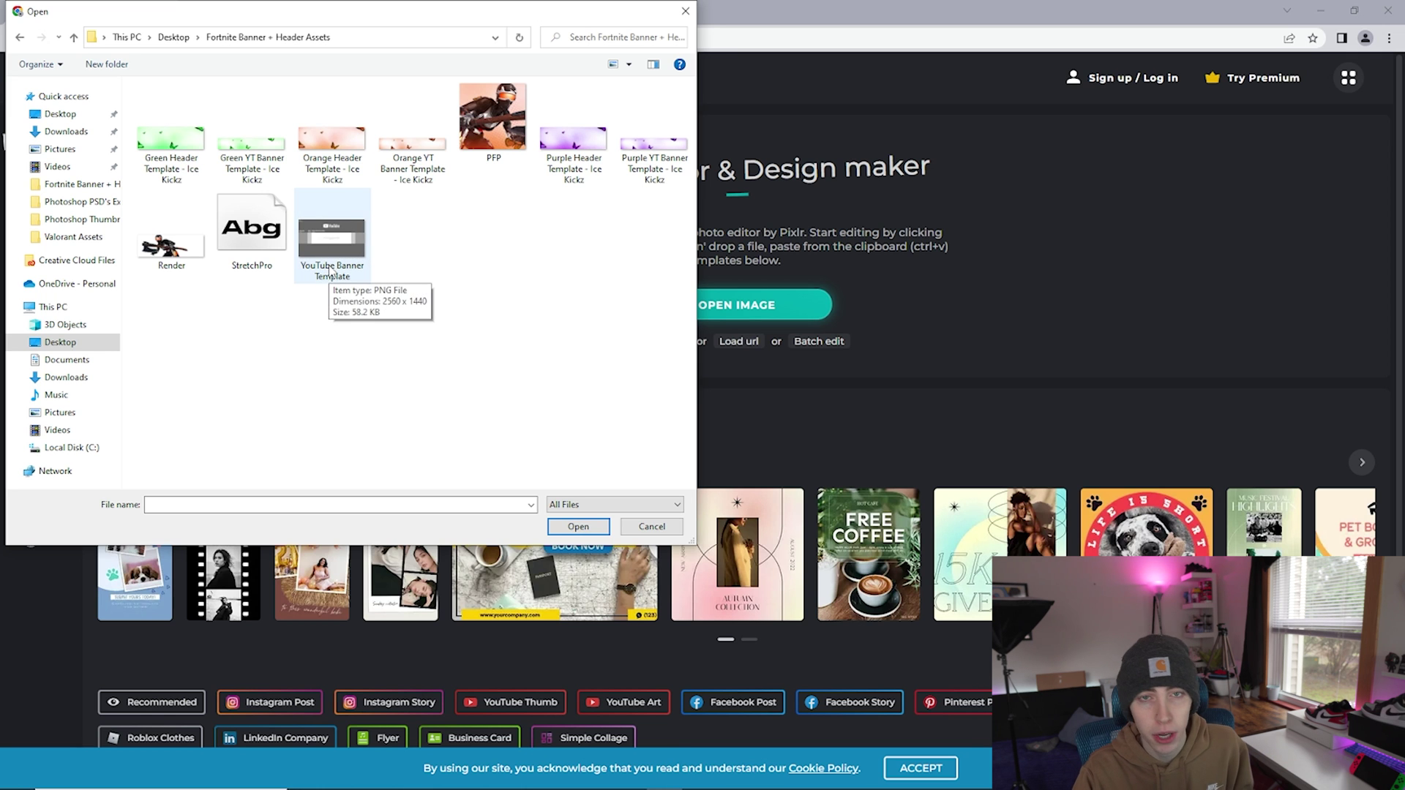
double_click(330, 269)
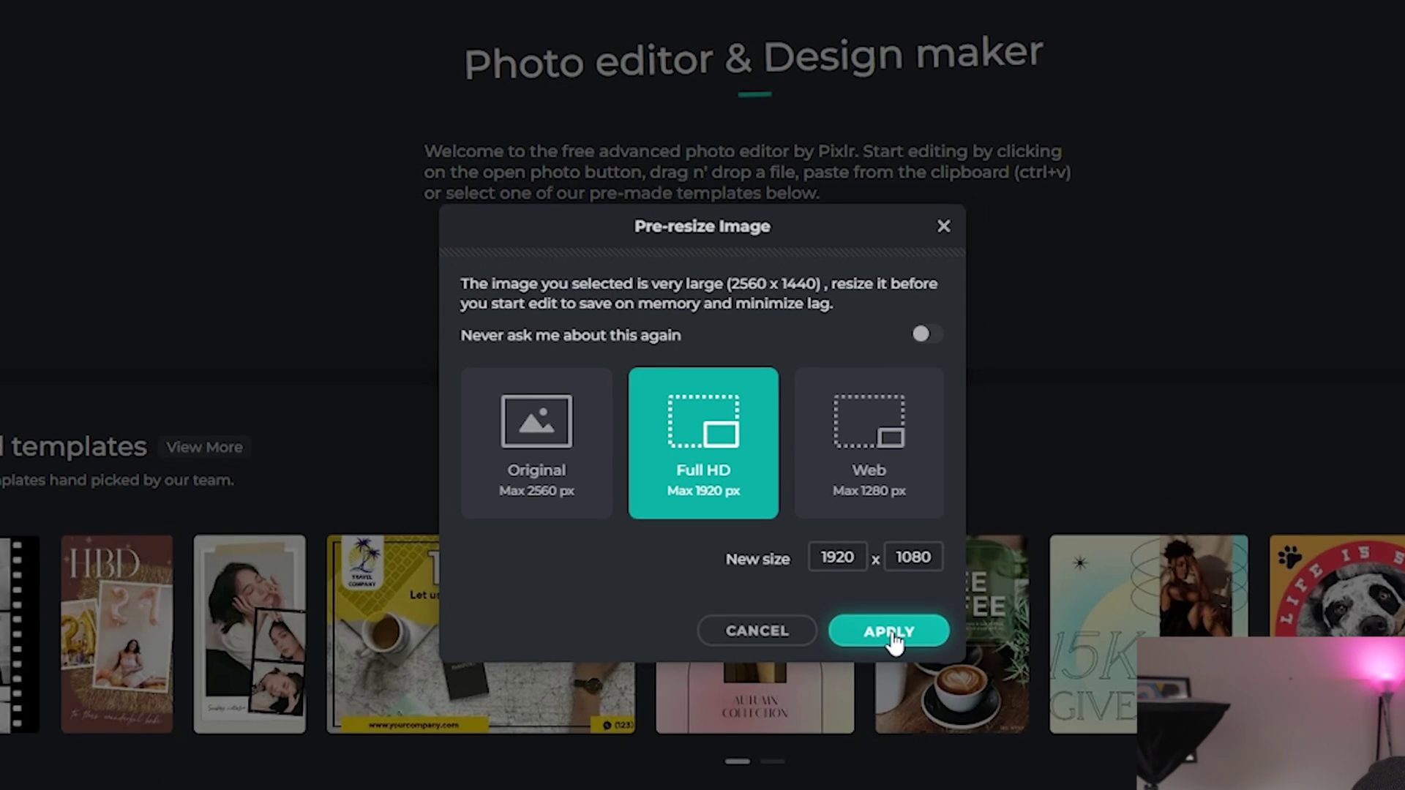
left_click(827, 552)
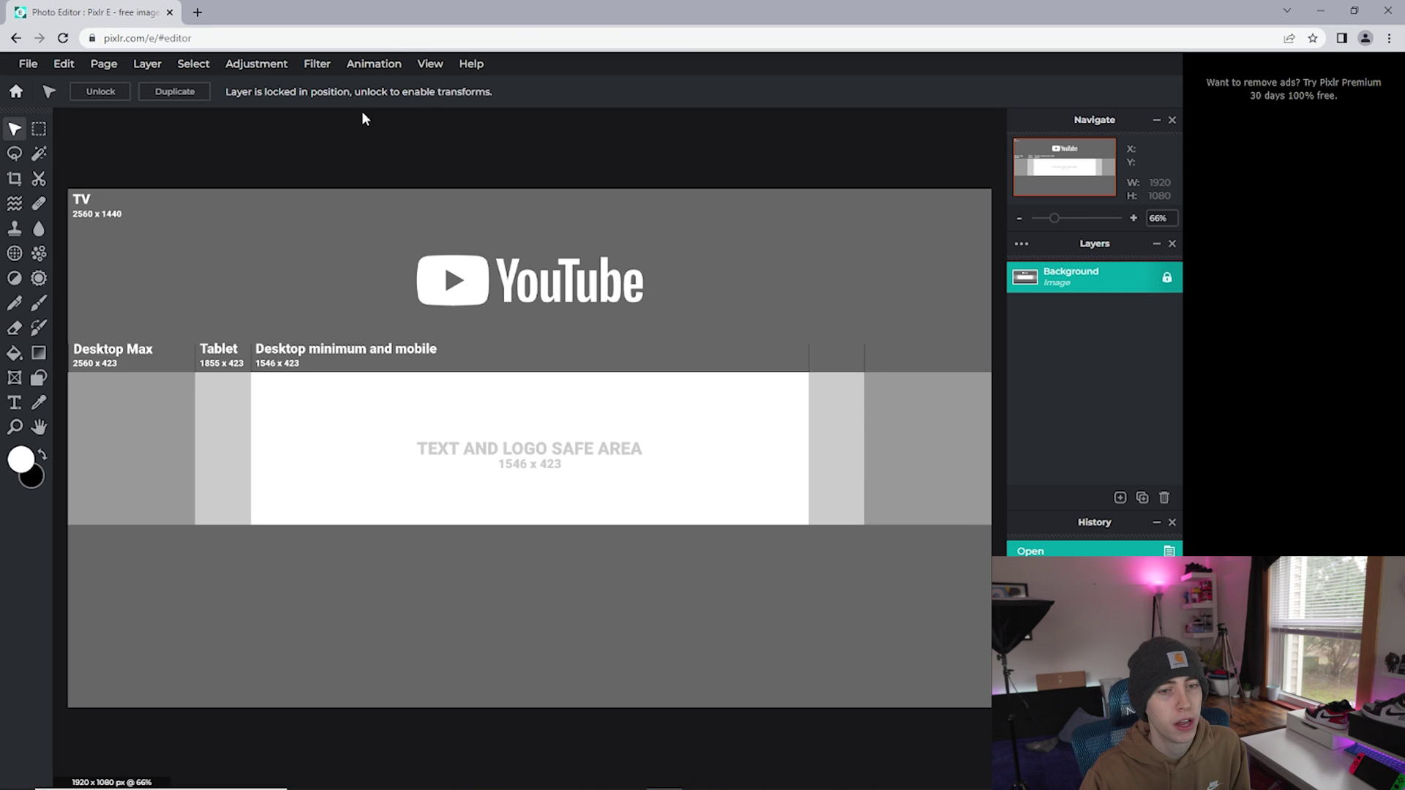
Dismiss the element layer choices and choose to add an image as a layer instead
left_click(151, 68)
left_click(205, 147)
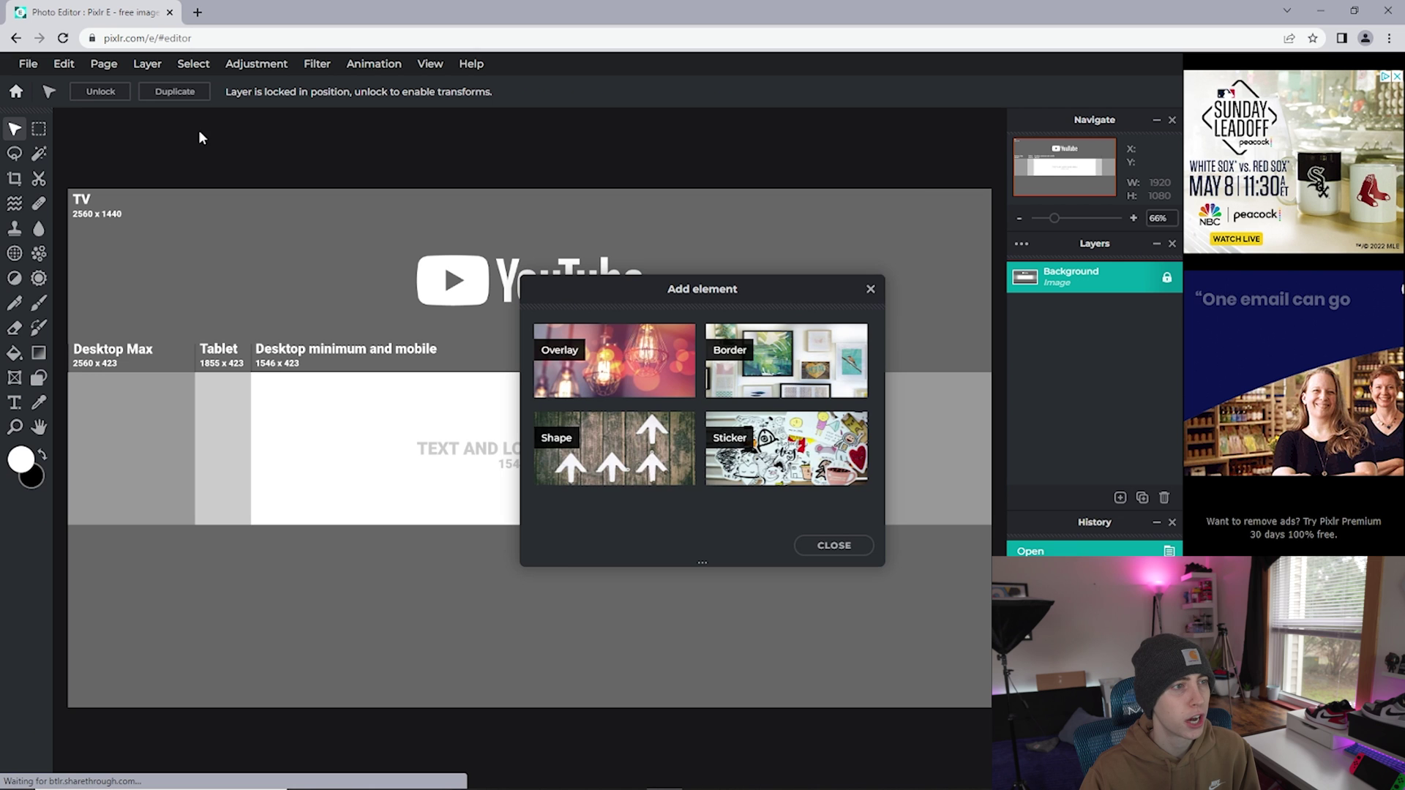
left_click(870, 289)
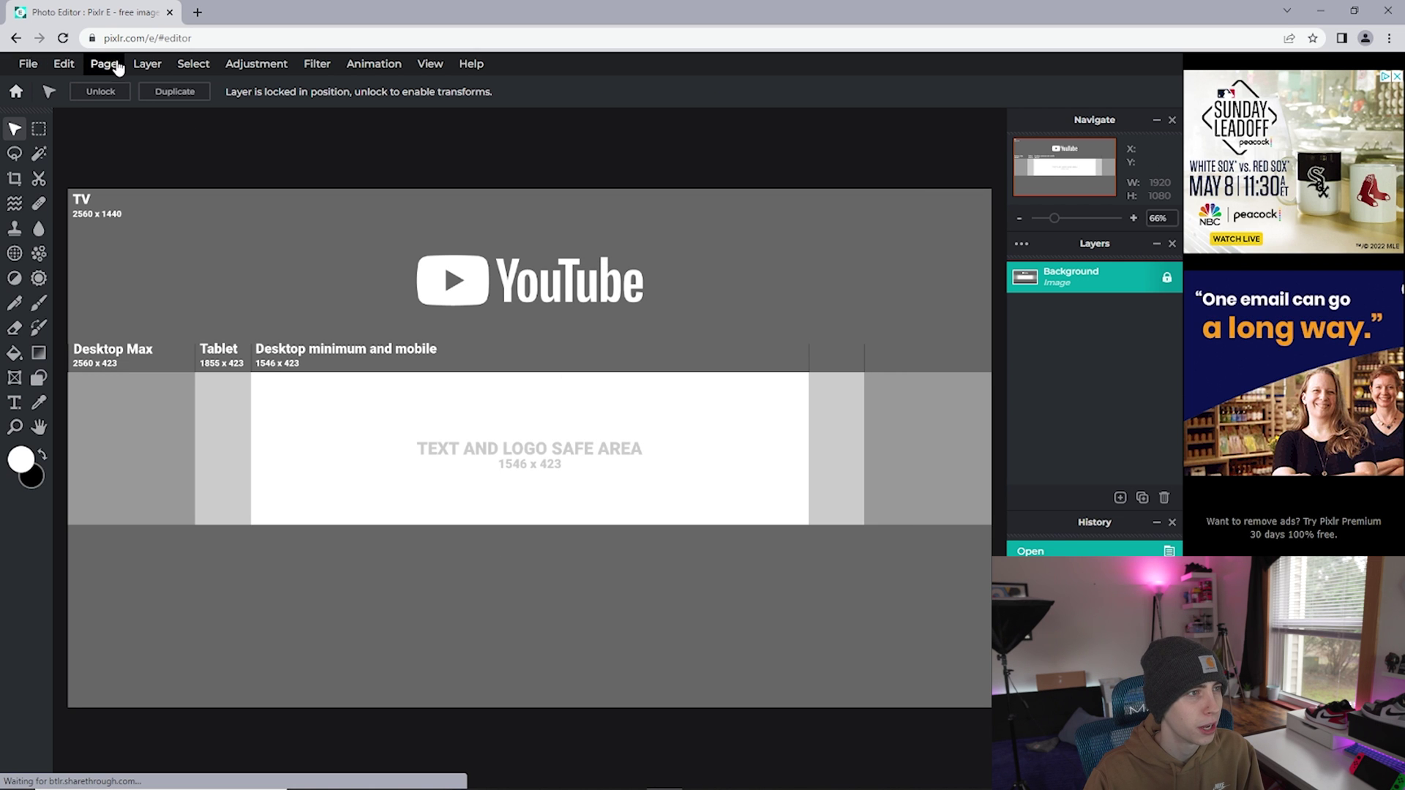
left_click(147, 63)
left_click(208, 143)
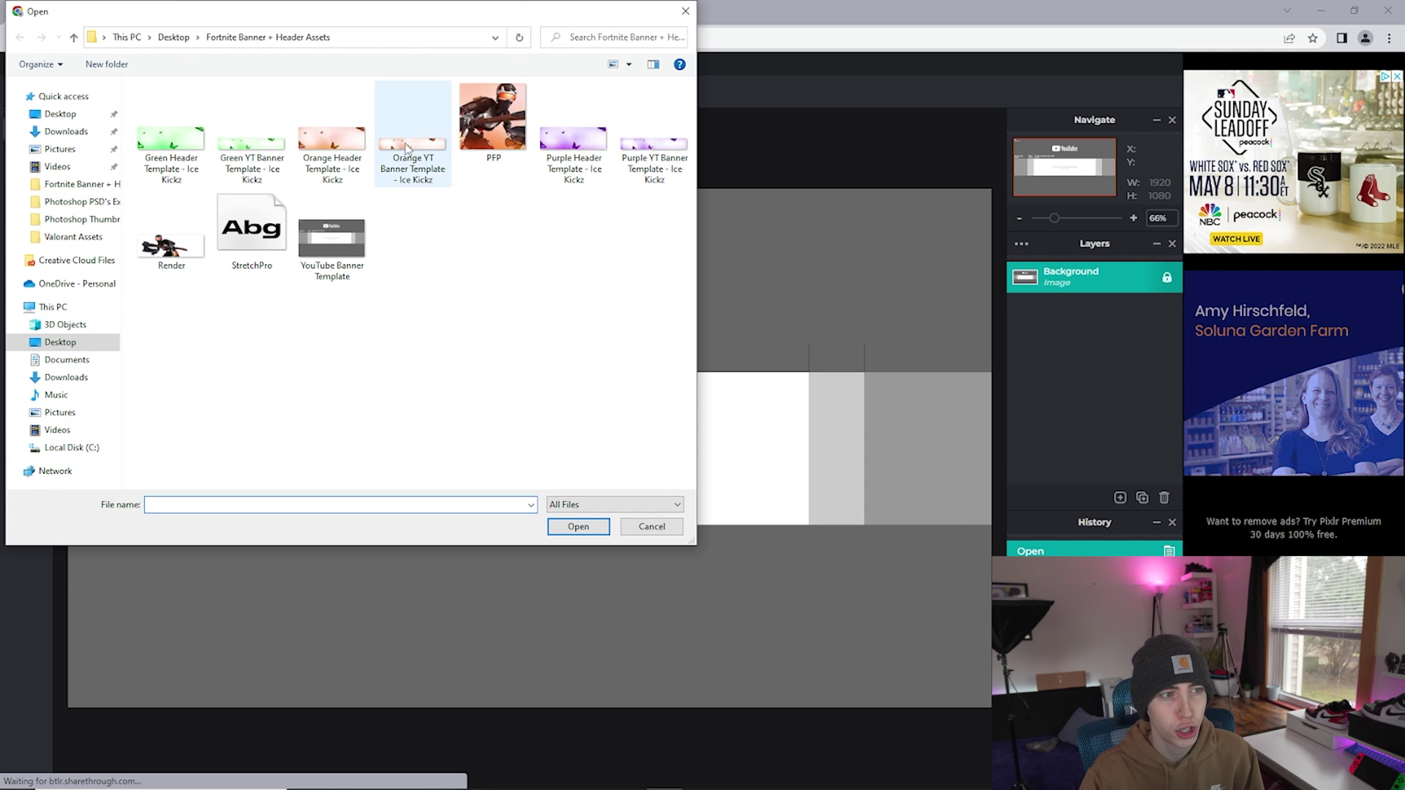
Add the Orange YT Banner Template as a layer and fit it to 1915 x 317 over the banner strip
double_click(406, 148)
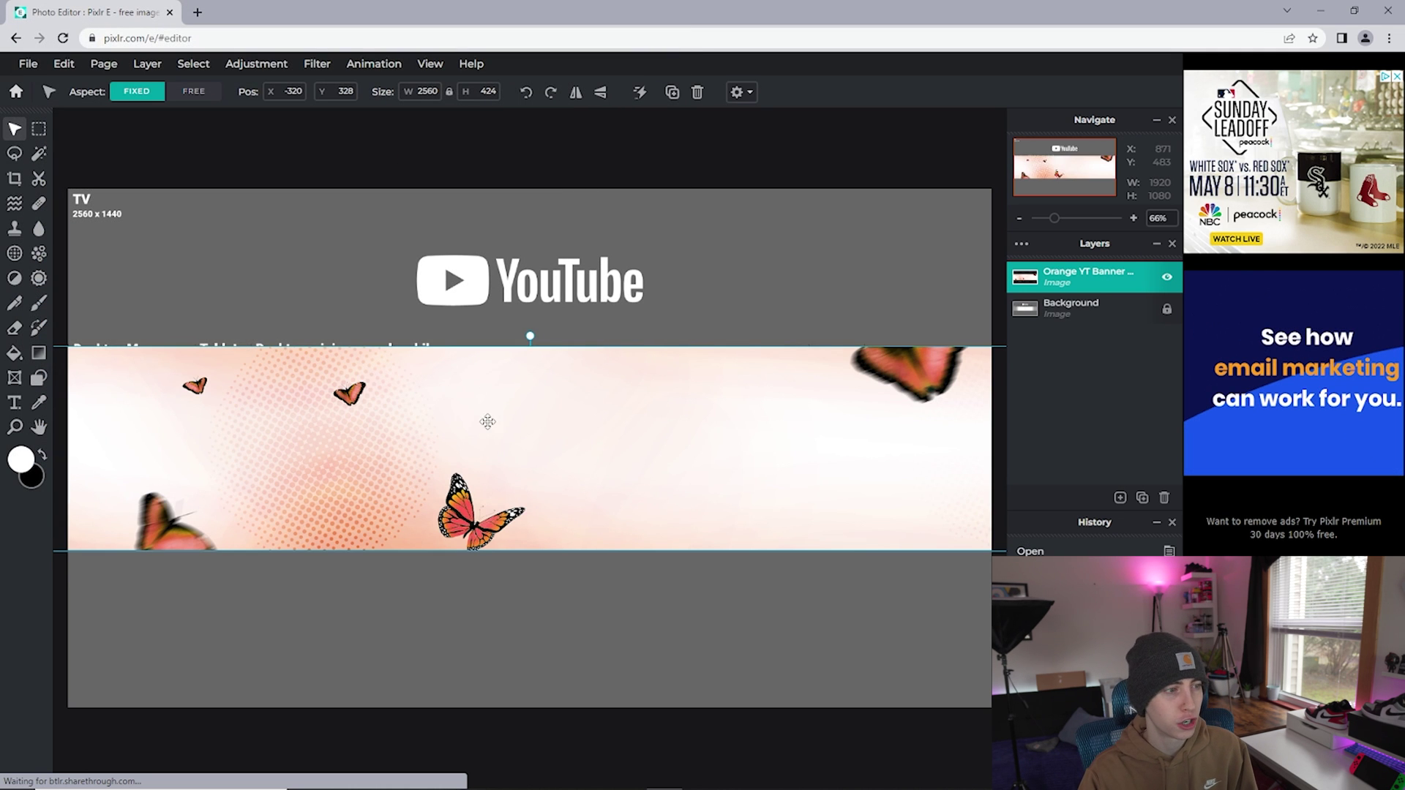
left_click_drag(314, 427, 499, 421)
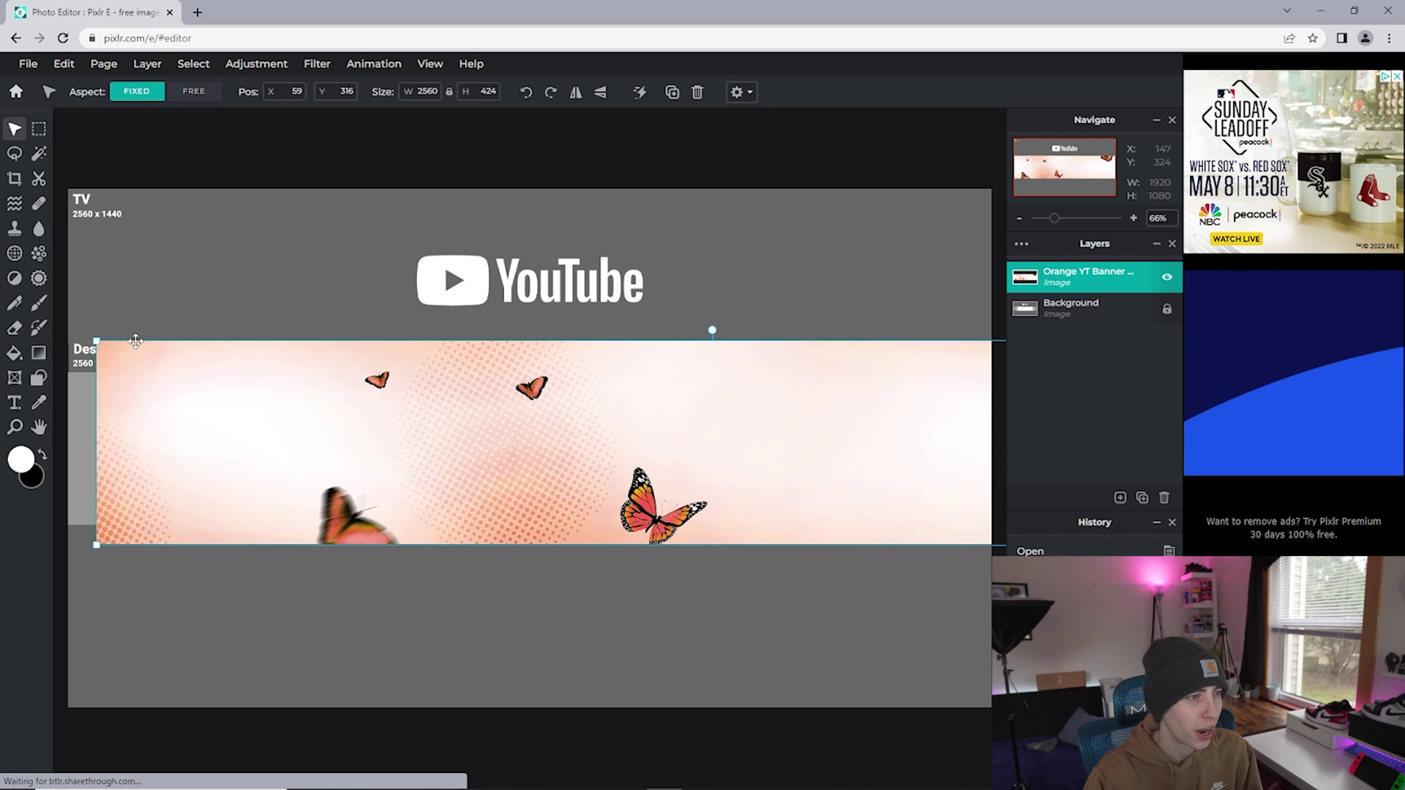
left_click_drag(136, 341, 150, 413)
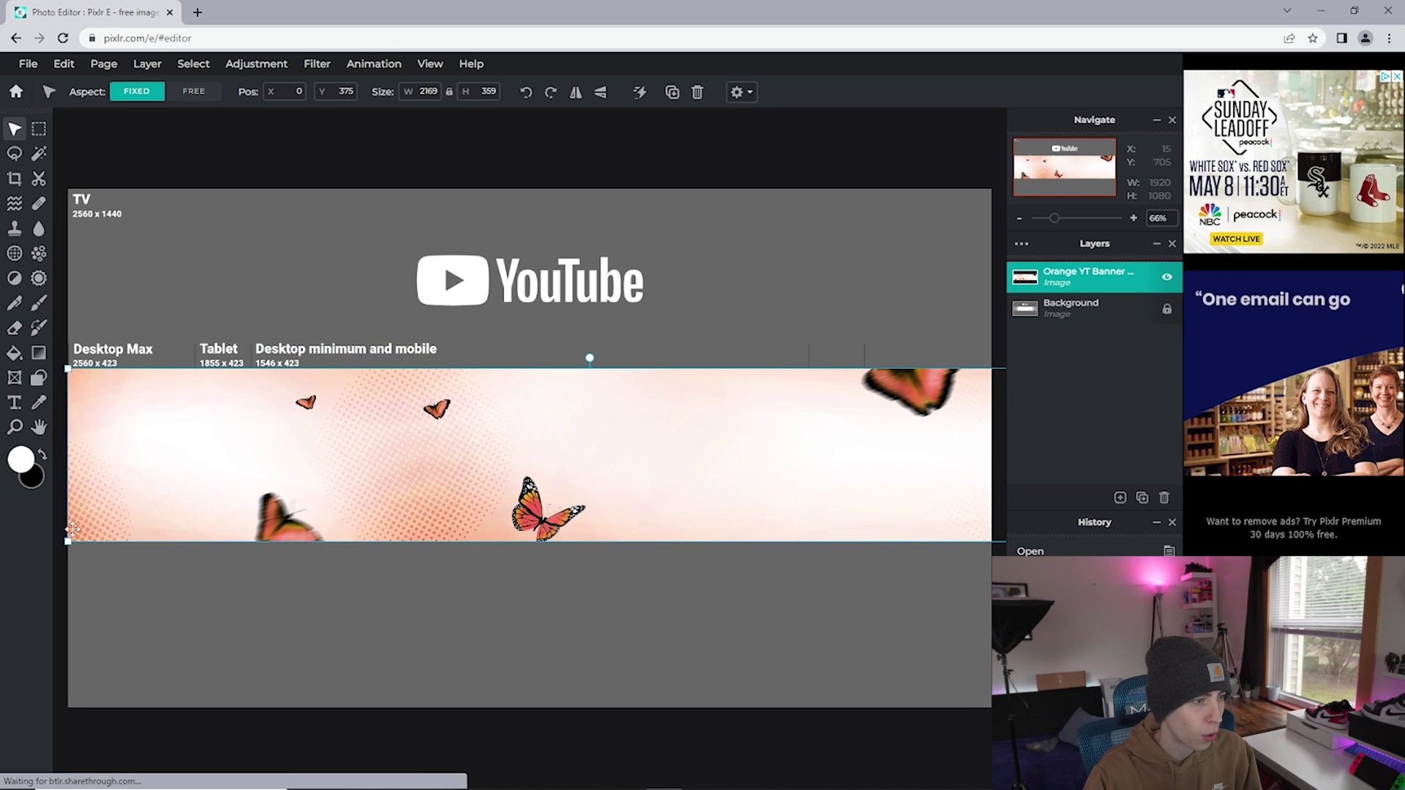
left_click_drag(72, 528, 156, 472)
left_click_drag(265, 460, 151, 502)
mouse_move(70, 528)
left_mouse_down()
mouse_move(88, 520)
mouse_move(71, 528)
left_mouse_up()
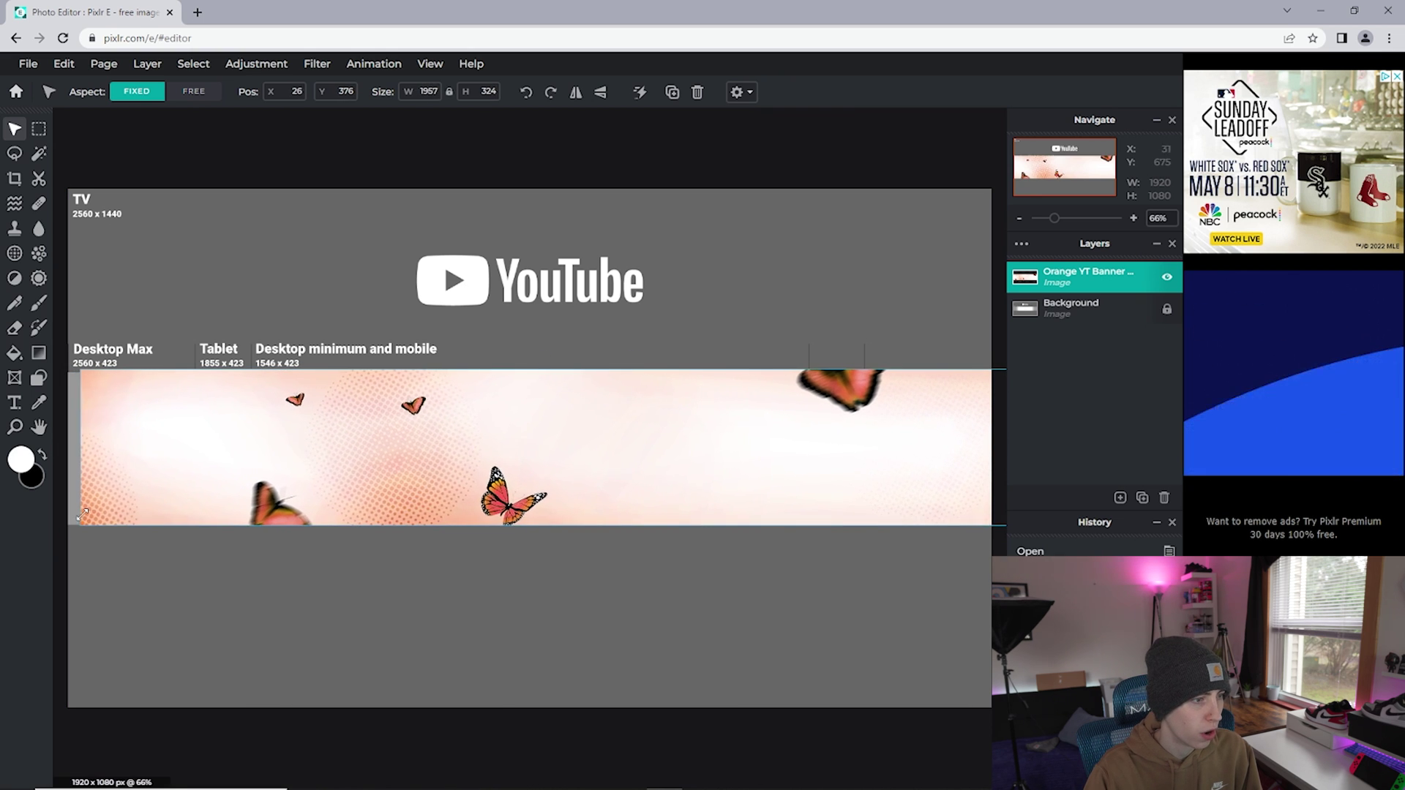
left_click_drag(773, 450, 590, 472)
left_click_drag(816, 411, 845, 432)
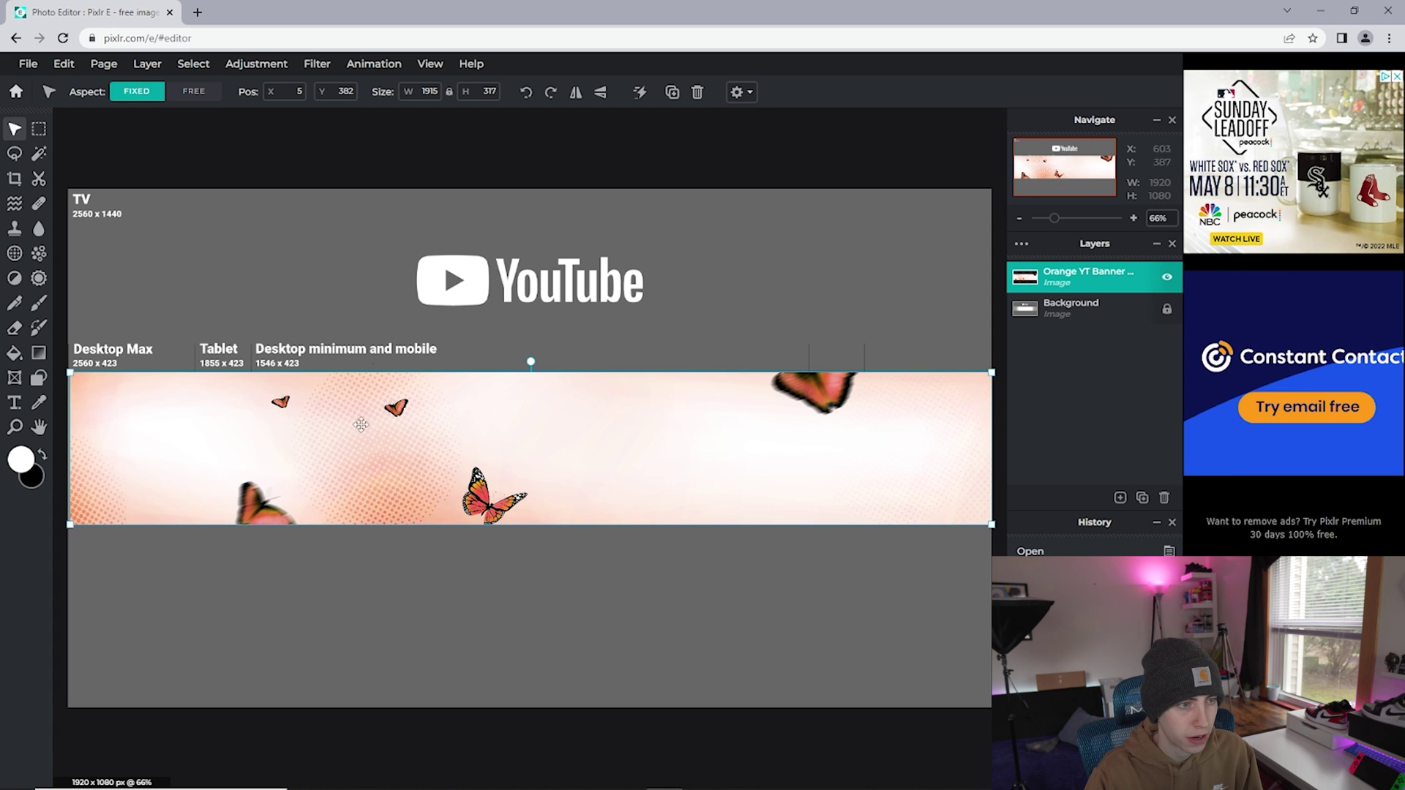
mouse_move(590, 431)
left_mouse_down()
mouse_move(612, 724)
mouse_move(568, 455)
mouse_move(584, 432)
left_mouse_up()
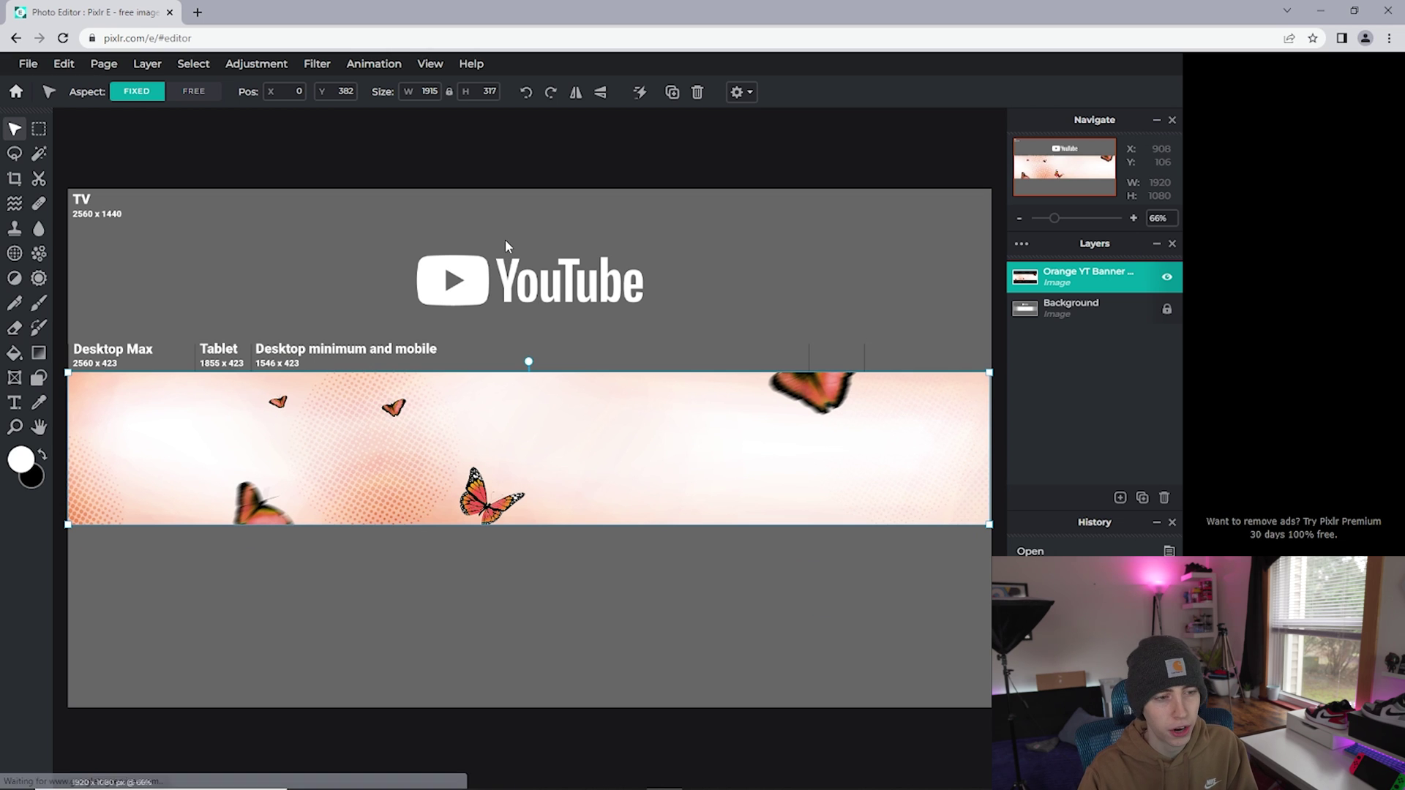
Lock the Orange YT Banner layer, then start adding another image layer
left_click(865, 152)
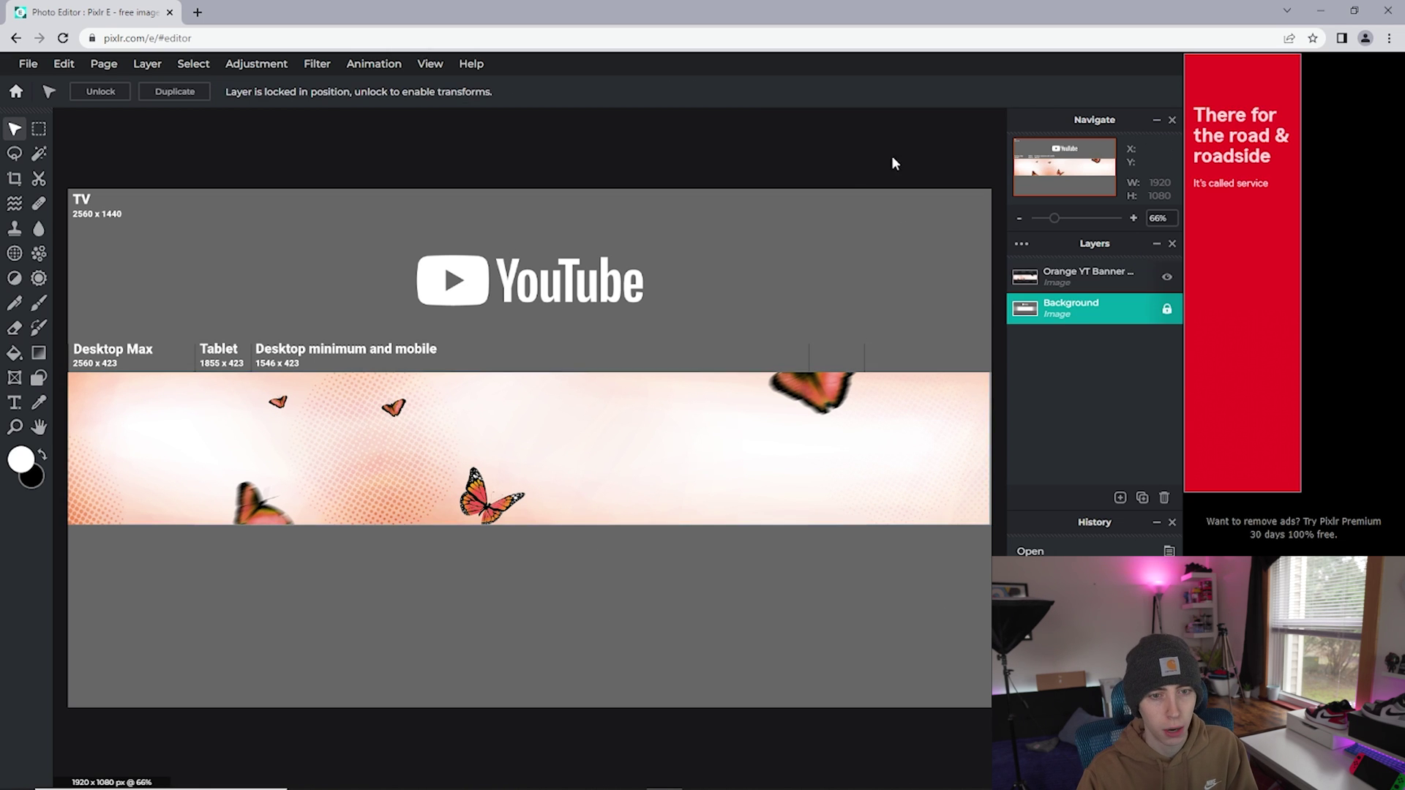
left_click(856, 439)
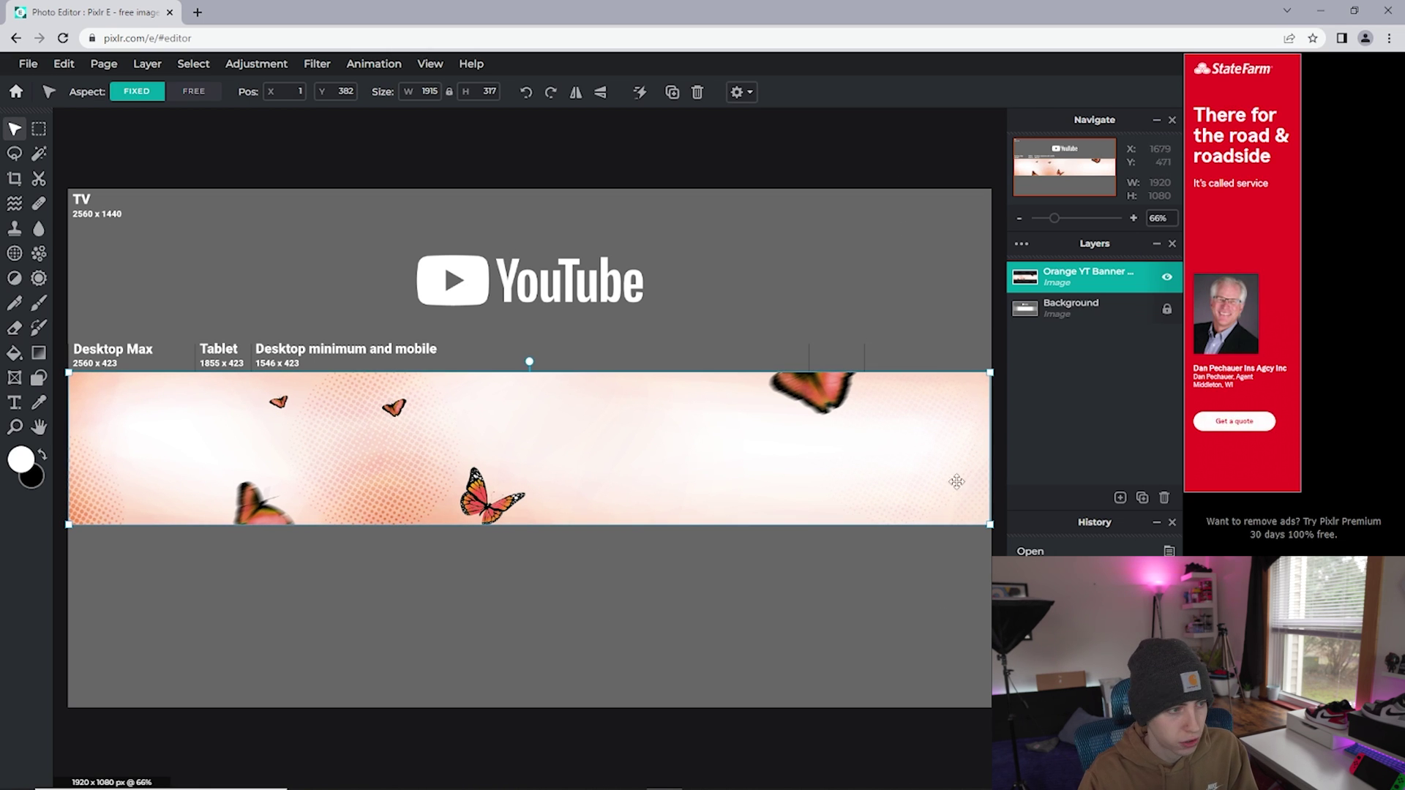
left_click(1077, 276)
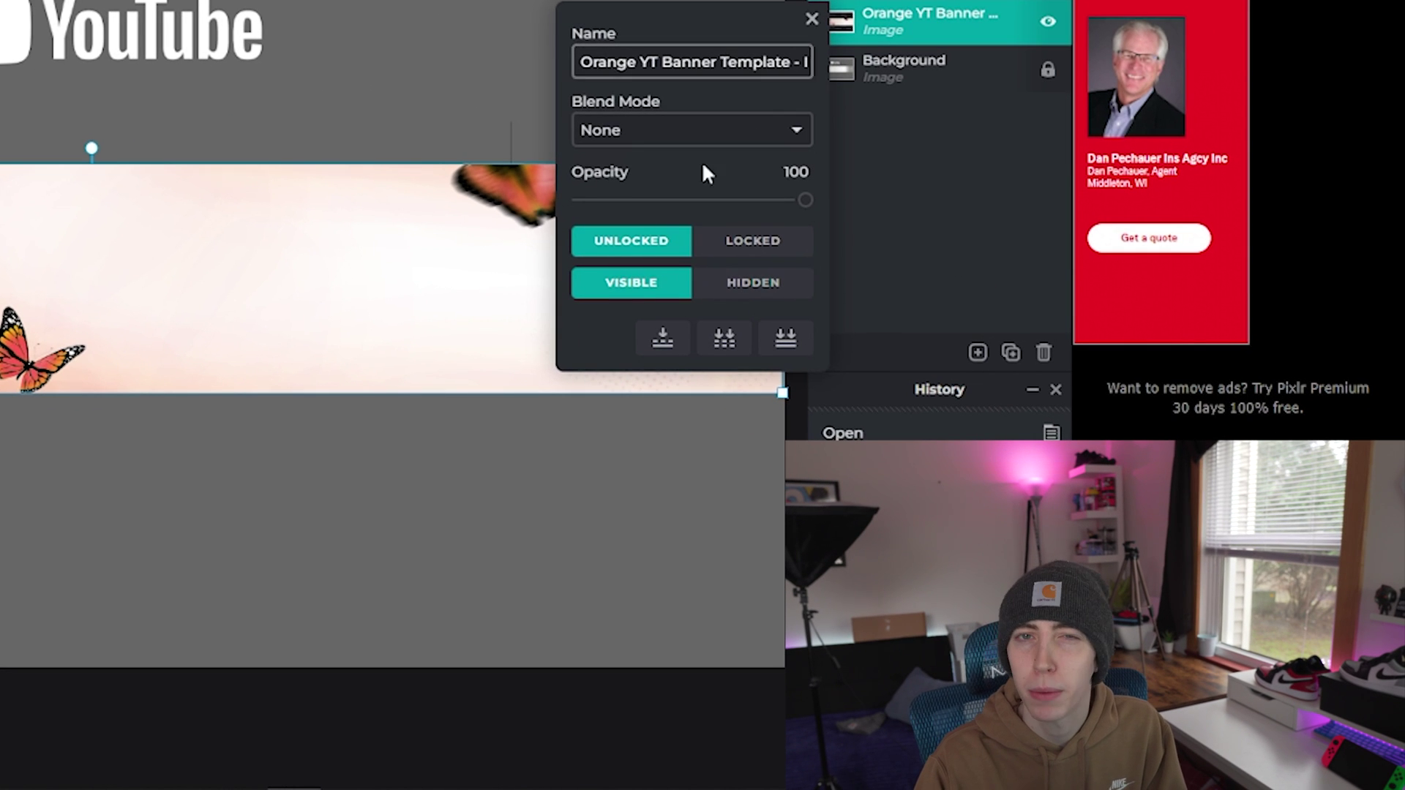
left_click(745, 249)
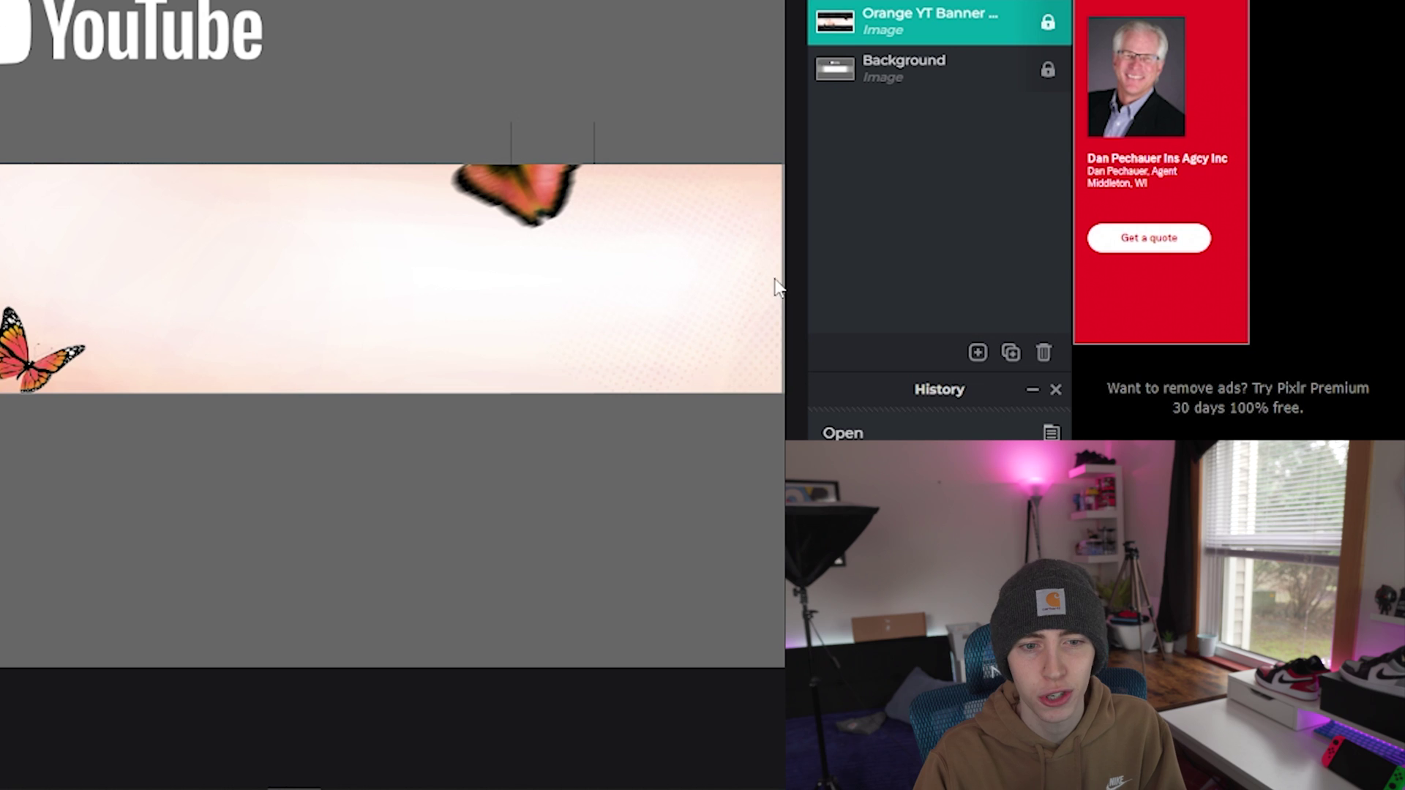
left_click(881, 33)
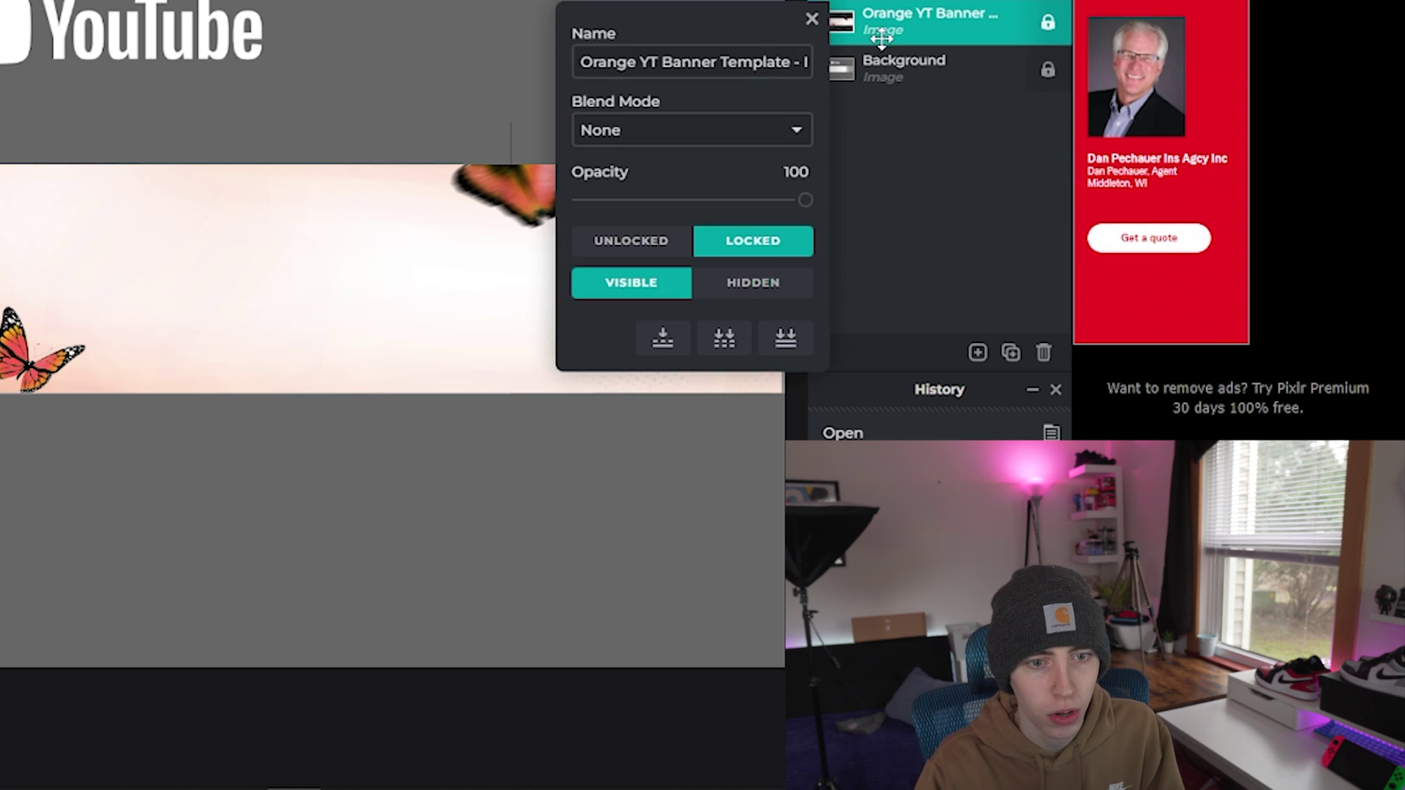
left_click(548, 0)
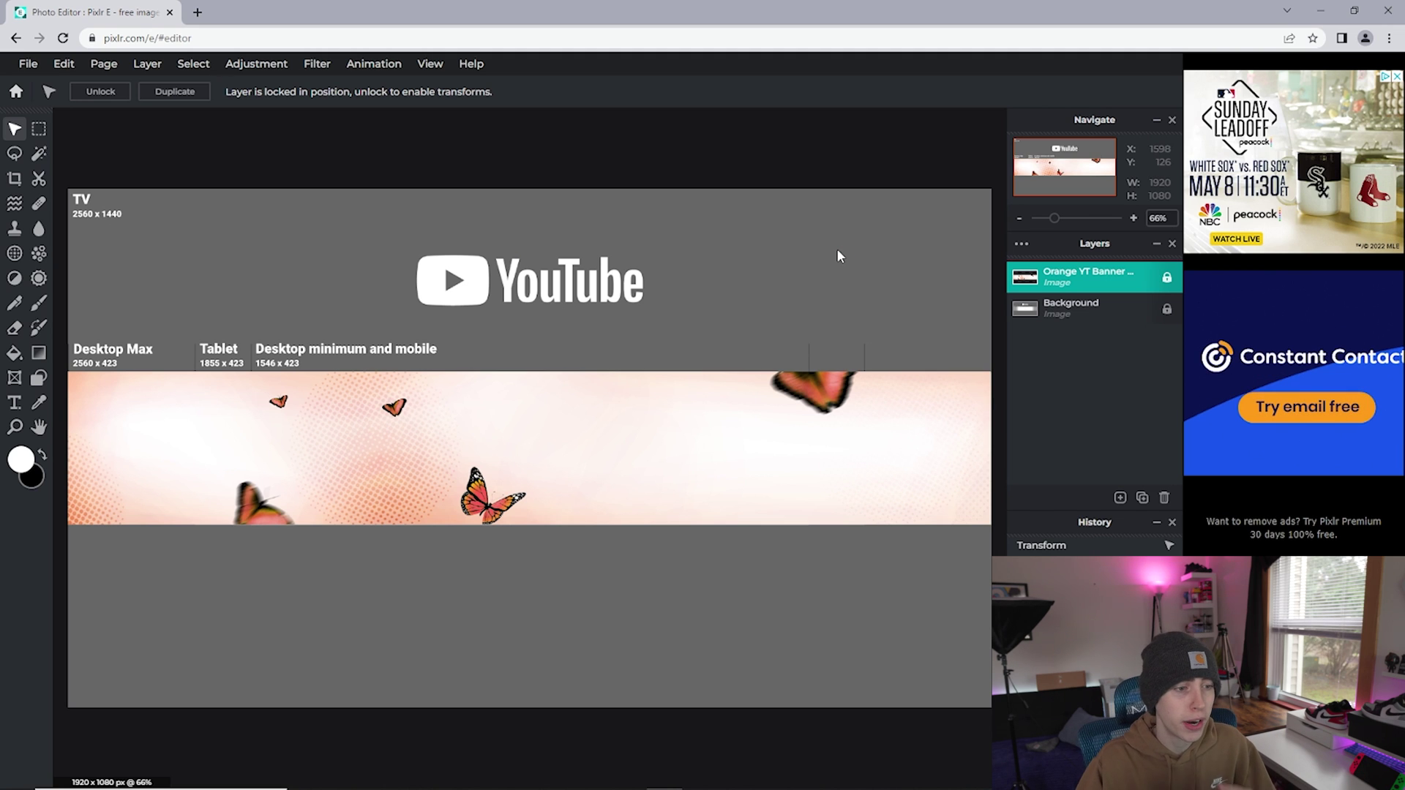
left_click(147, 64)
left_click(176, 126)
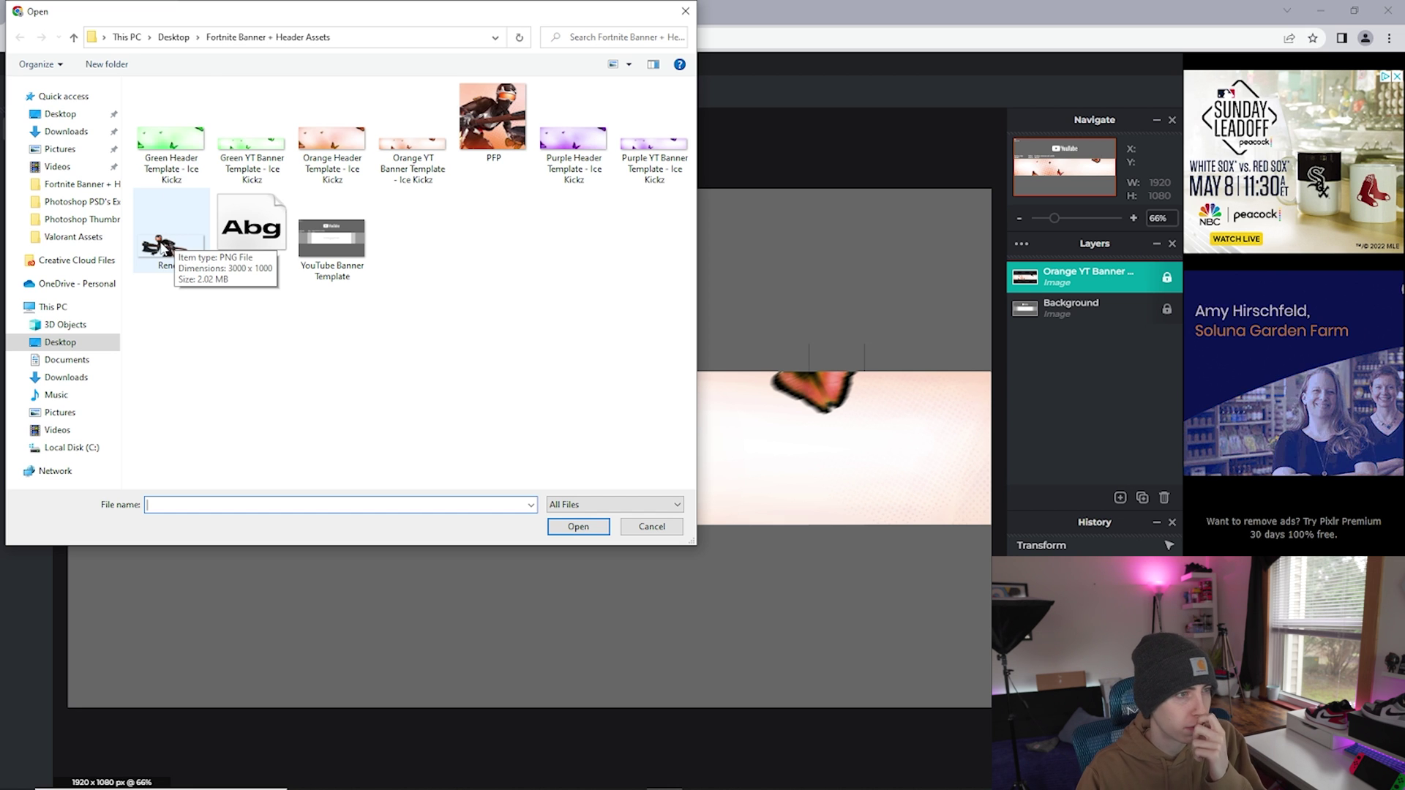
Add Render.png as a layer, scale it to 960 x 320 and place it in the safe area
double_click(172, 244)
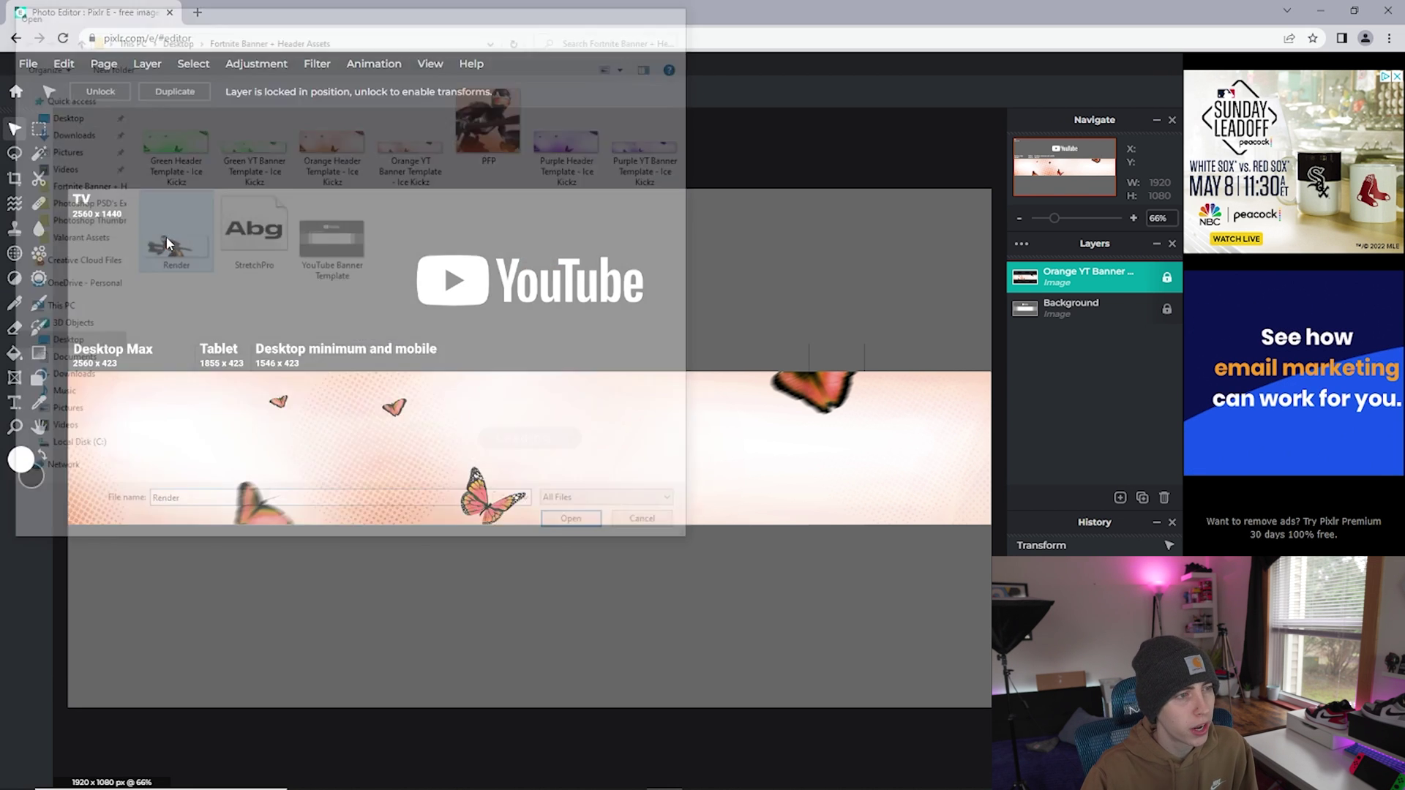
left_click_drag(654, 392, 636, 353)
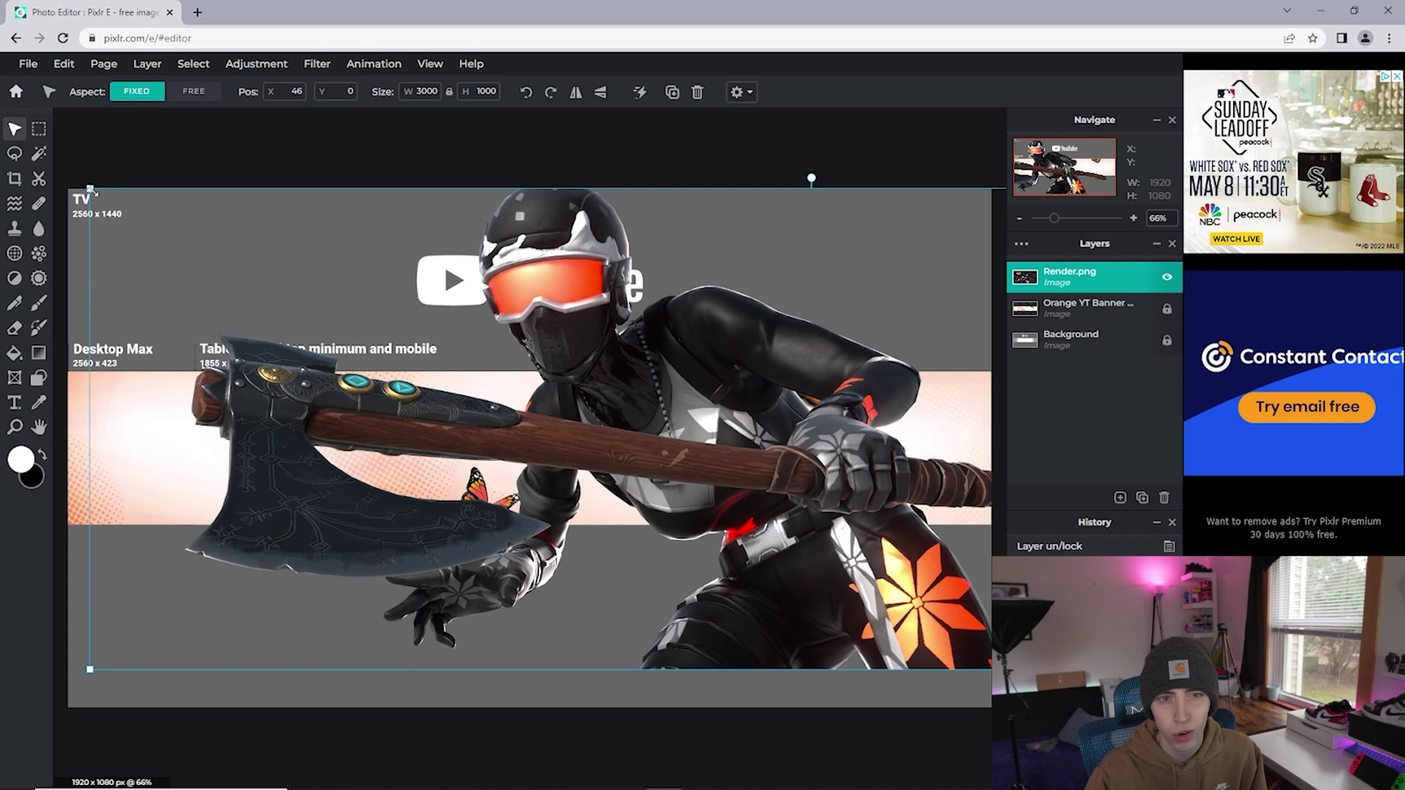
left_click_drag(89, 189, 728, 398)
left_click_drag(891, 507, 273, 366)
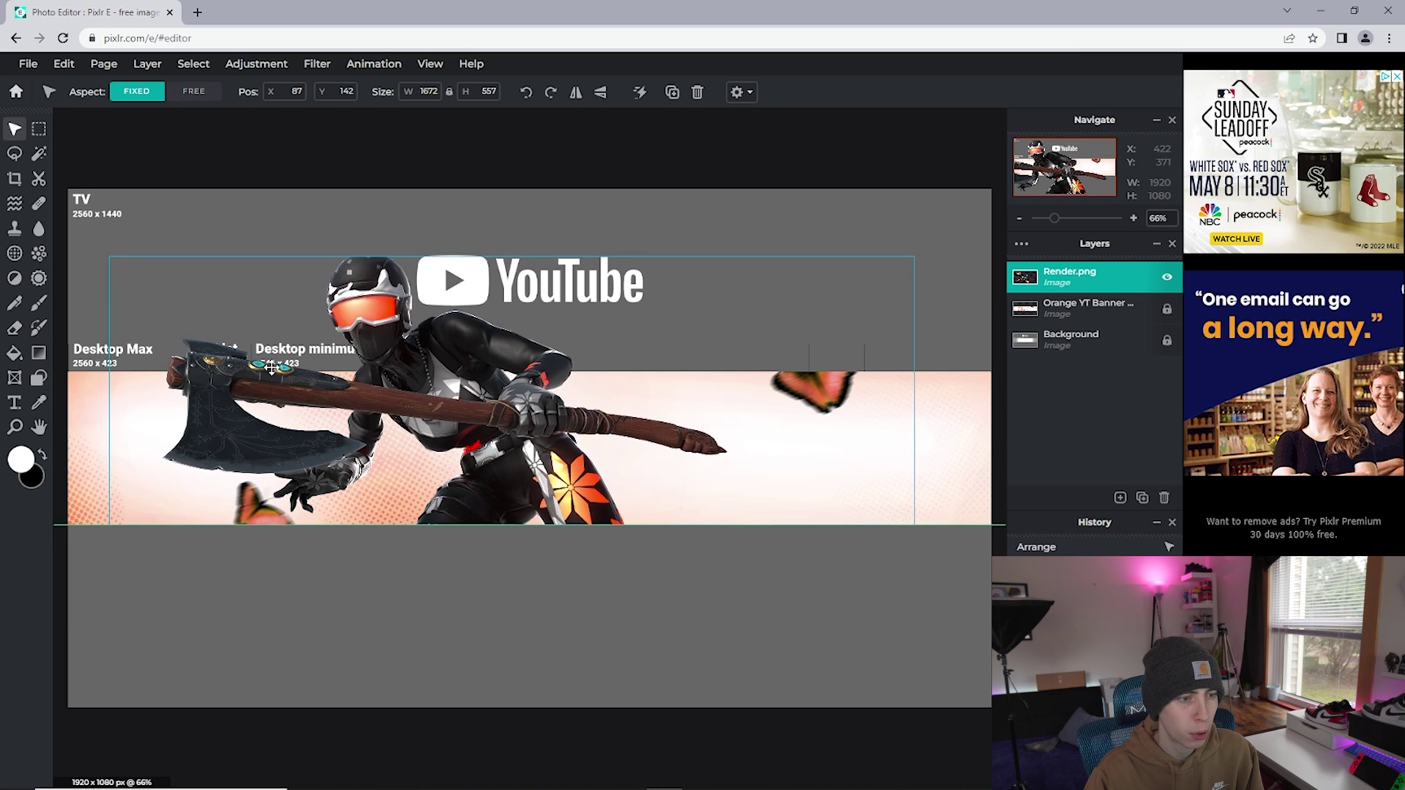
left_click_drag(121, 268, 455, 446)
left_click_drag(620, 448, 357, 448)
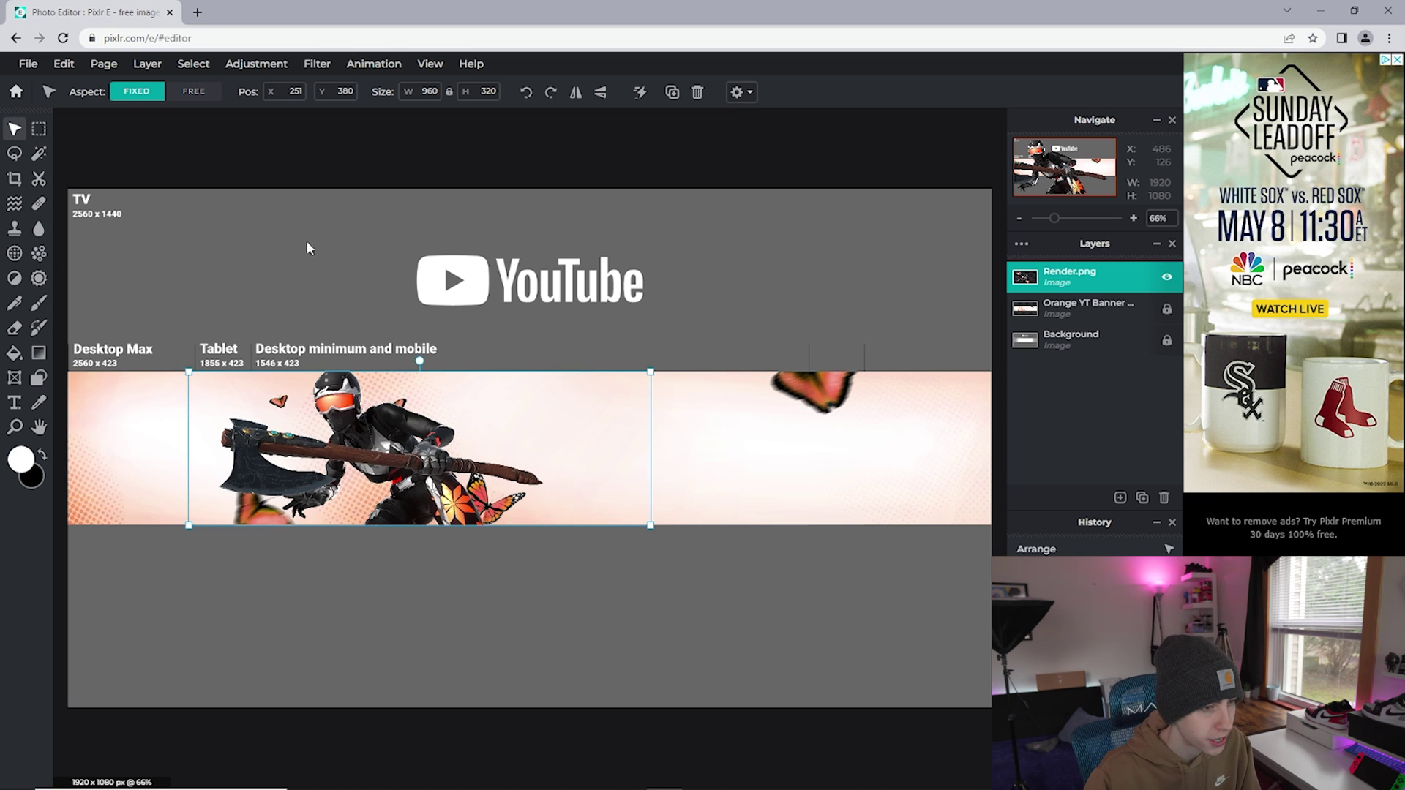
left_click(324, 162)
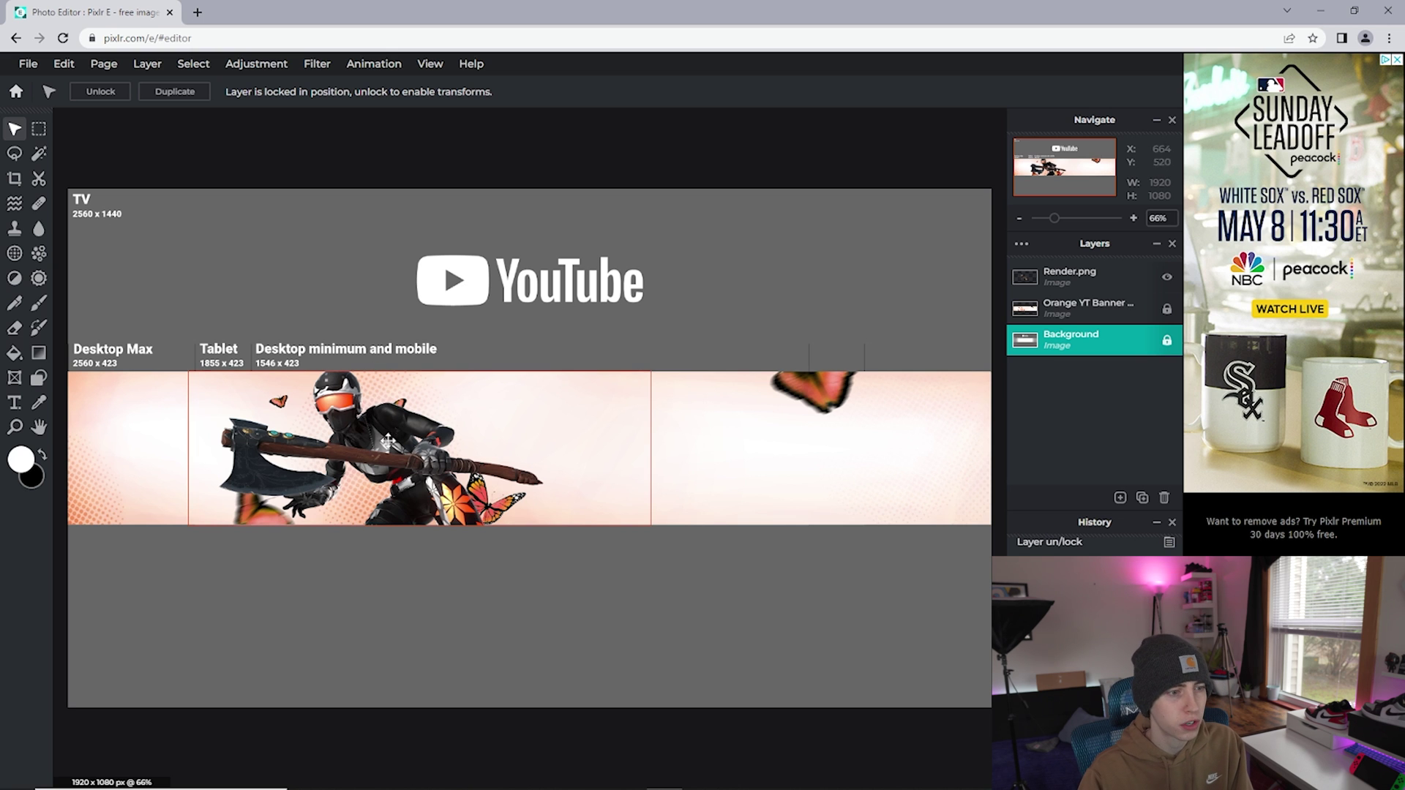
scroll(373, 442, "up", 2)
scroll(393, 498, "up", 1)
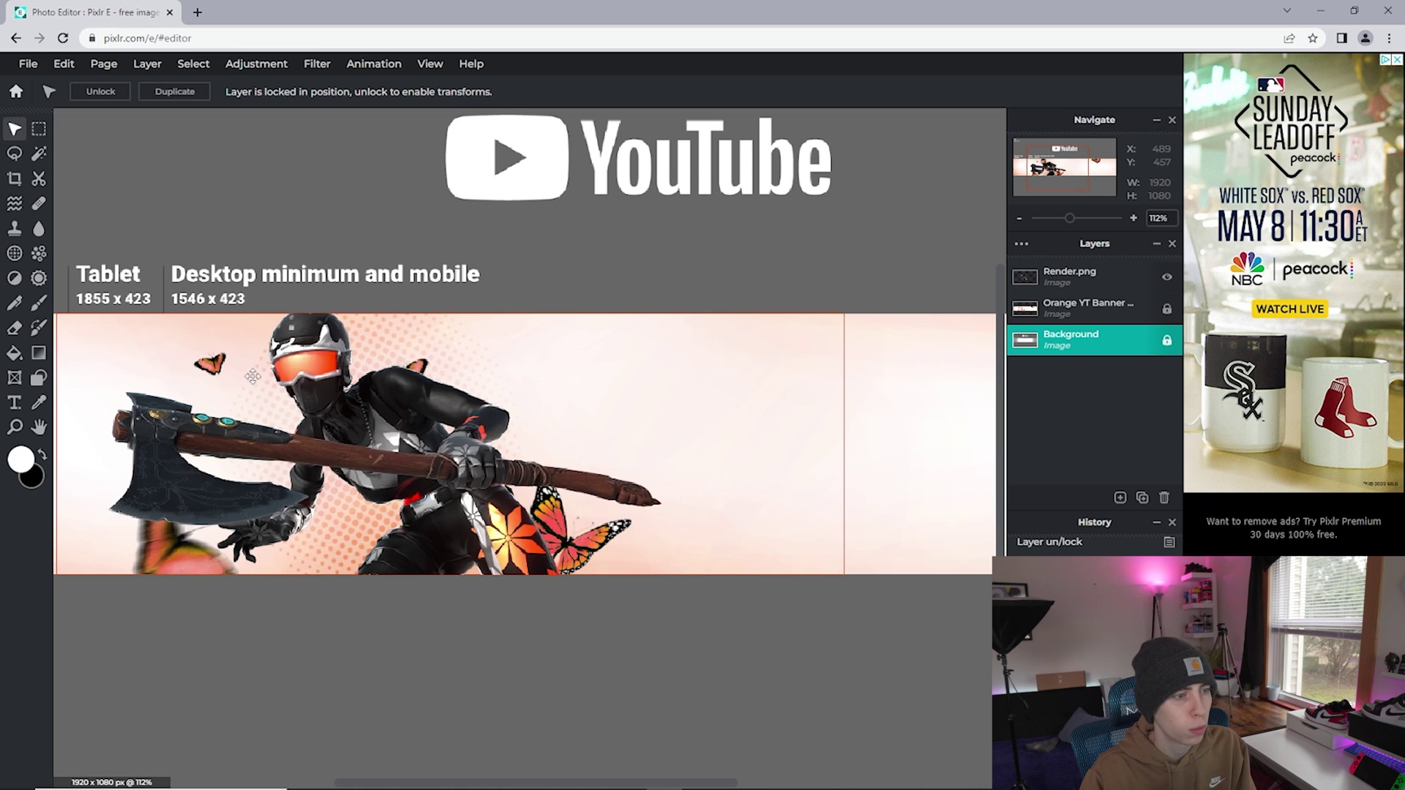
scroll(409, 387, "down", 3)
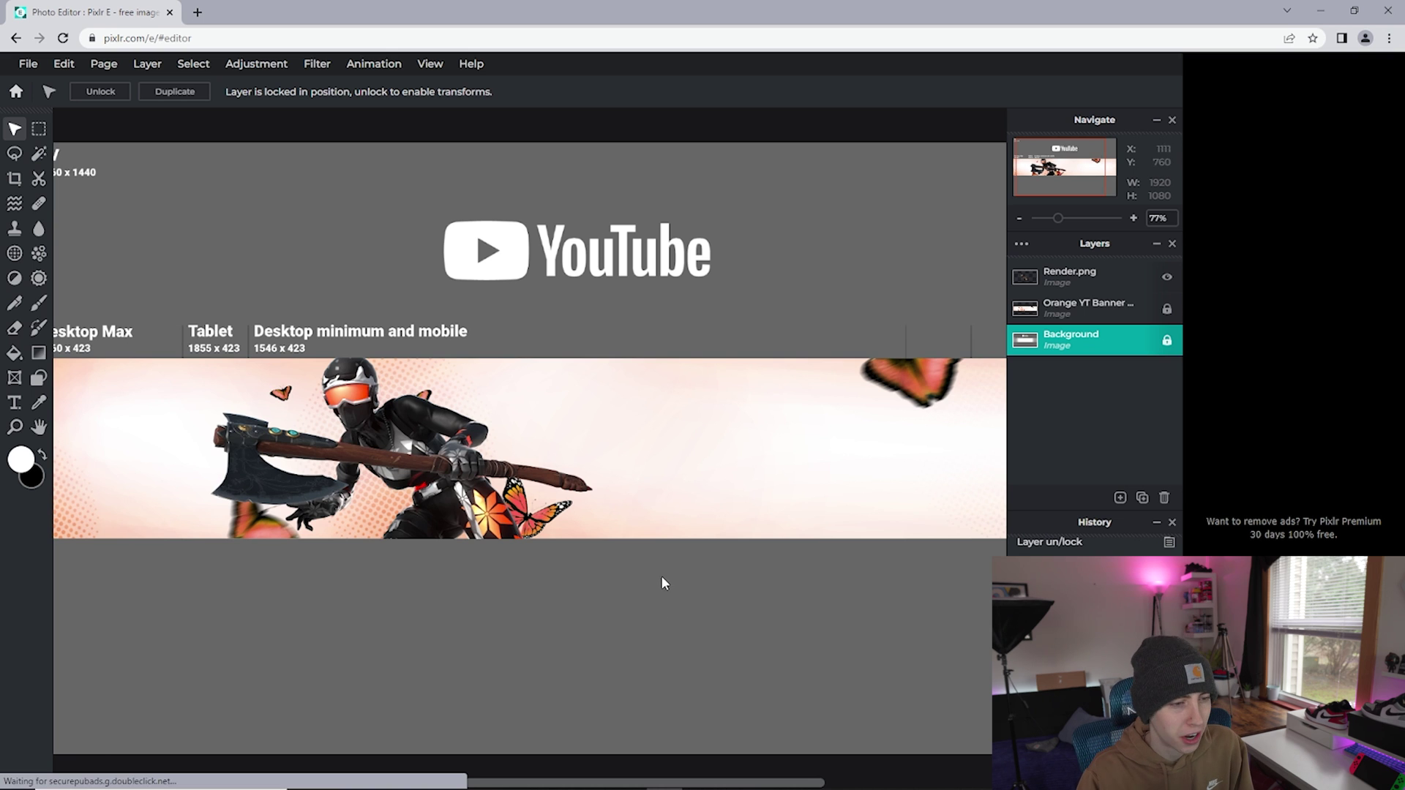
scroll(657, 566, "down", 1)
scroll(656, 567, "down", 2)
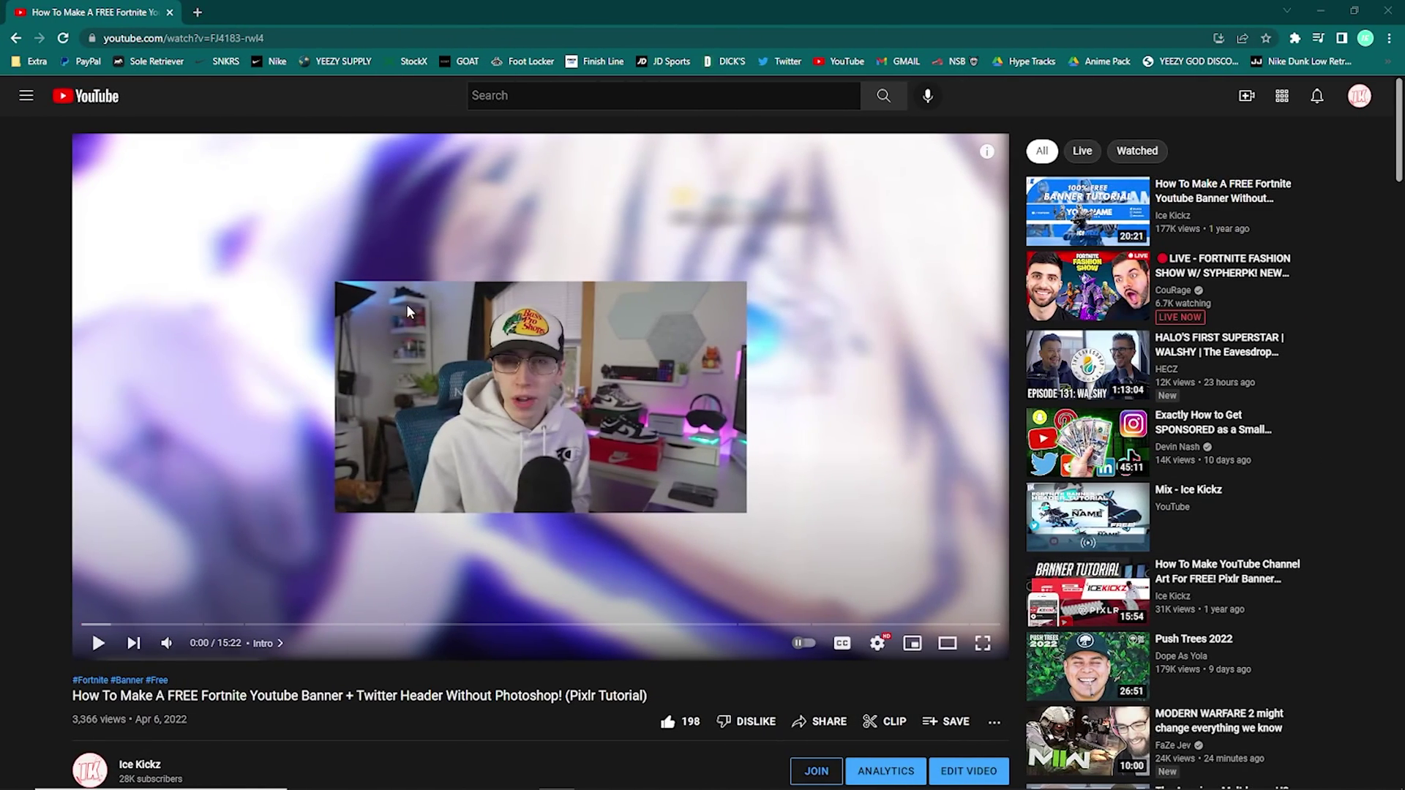
Expand the YouTube tutorial's description and jump the video to the 5:24 Text chapter
scroll(409, 313, "down", 5)
left_click(140, 583)
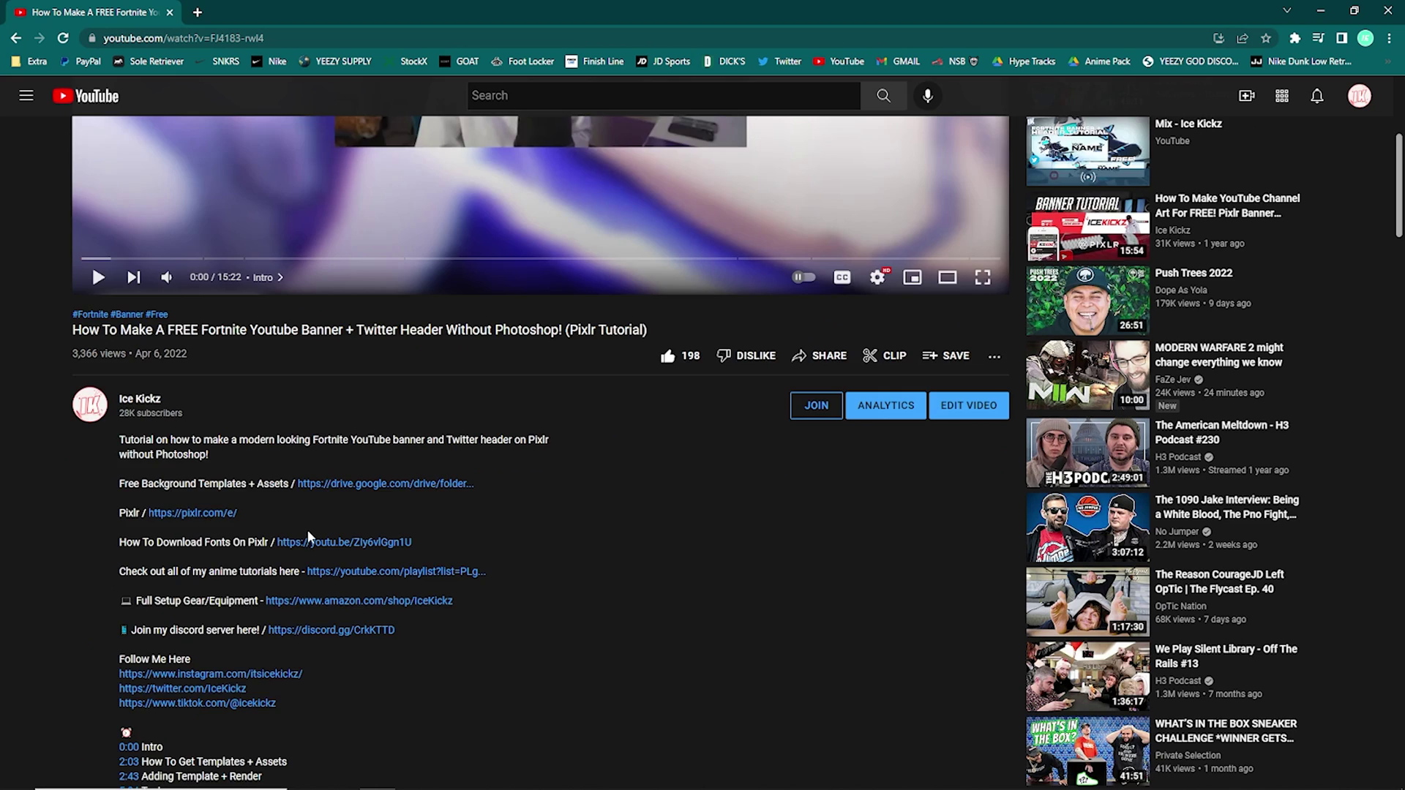
scroll(306, 538, "down", 3)
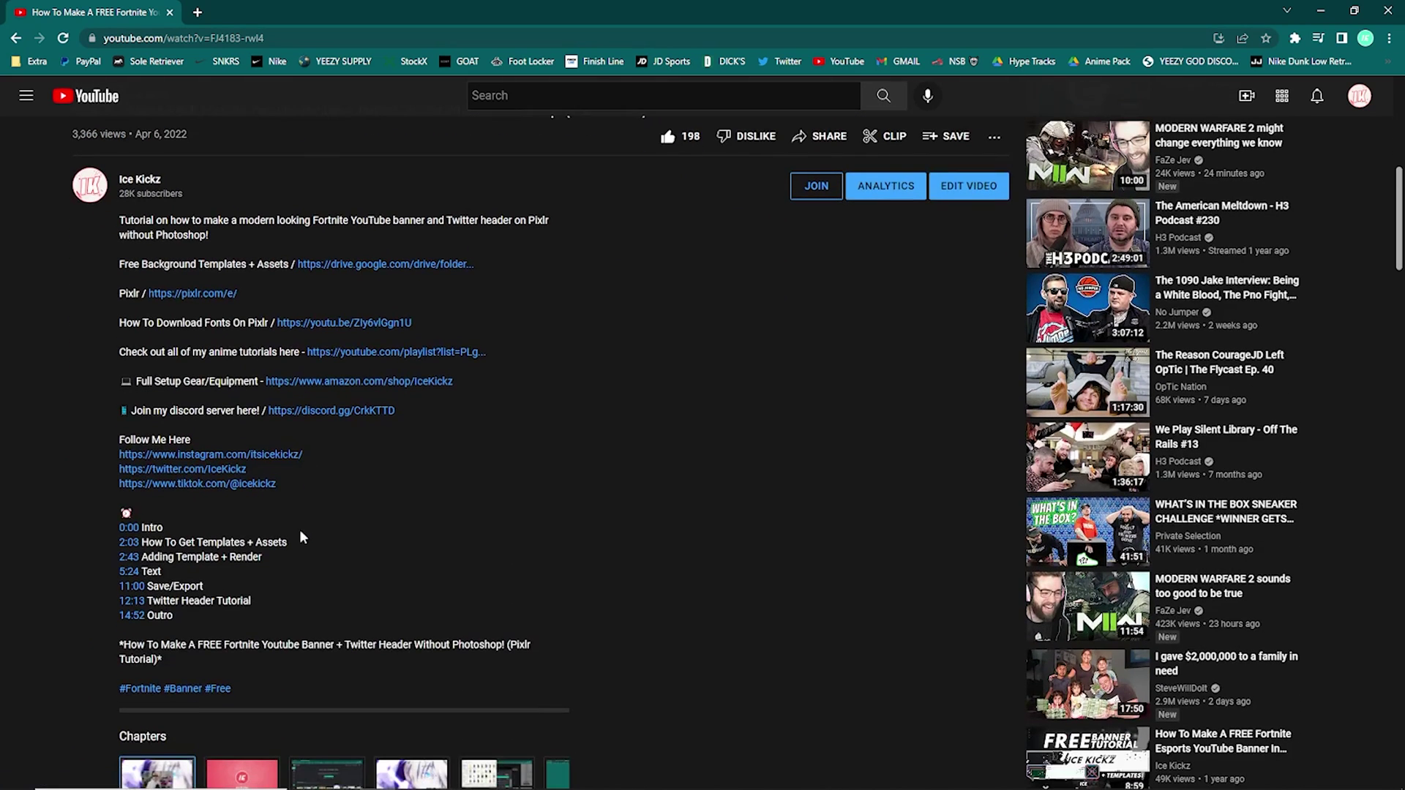
left_click(133, 576)
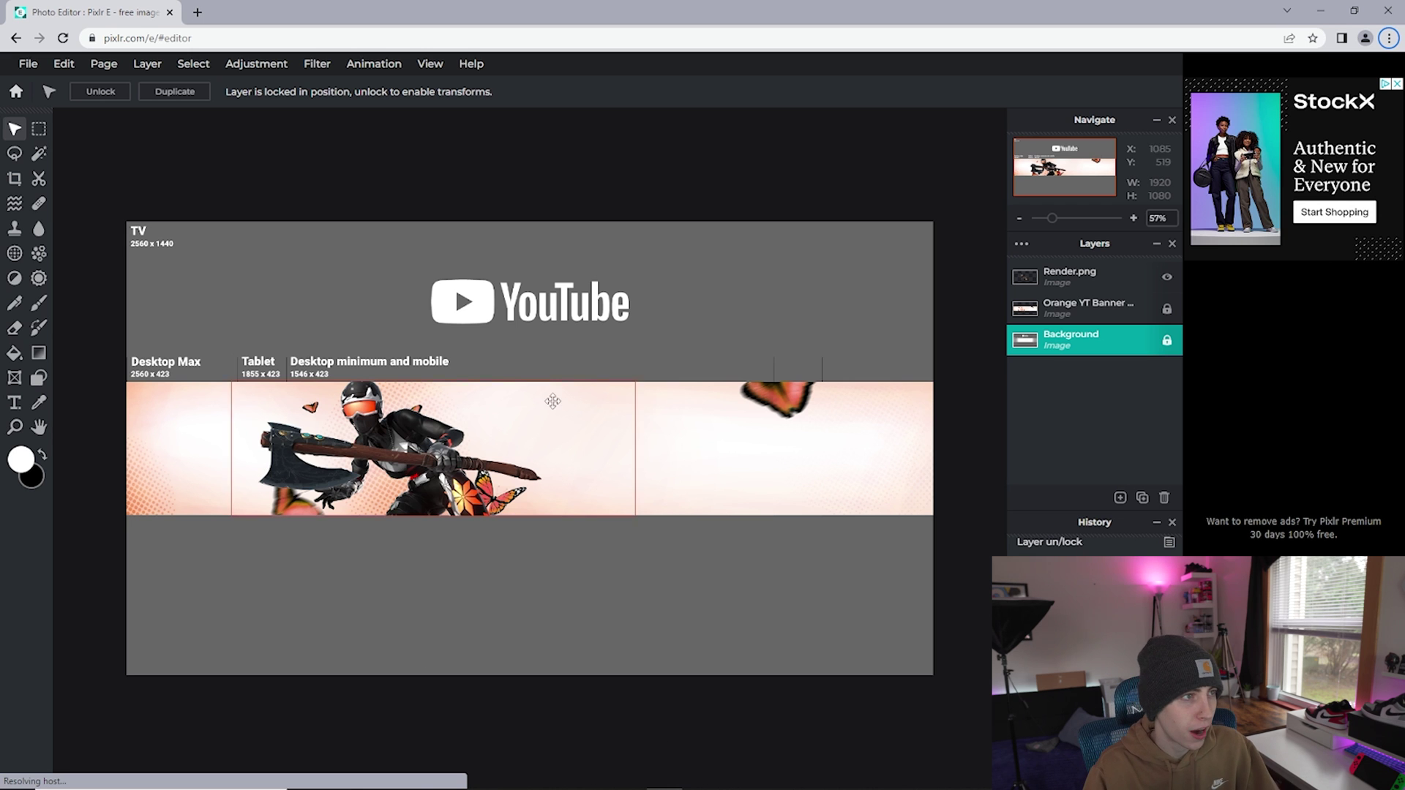
Back in Pixlr E, bring up the page export options from the File menu
left_click(27, 64)
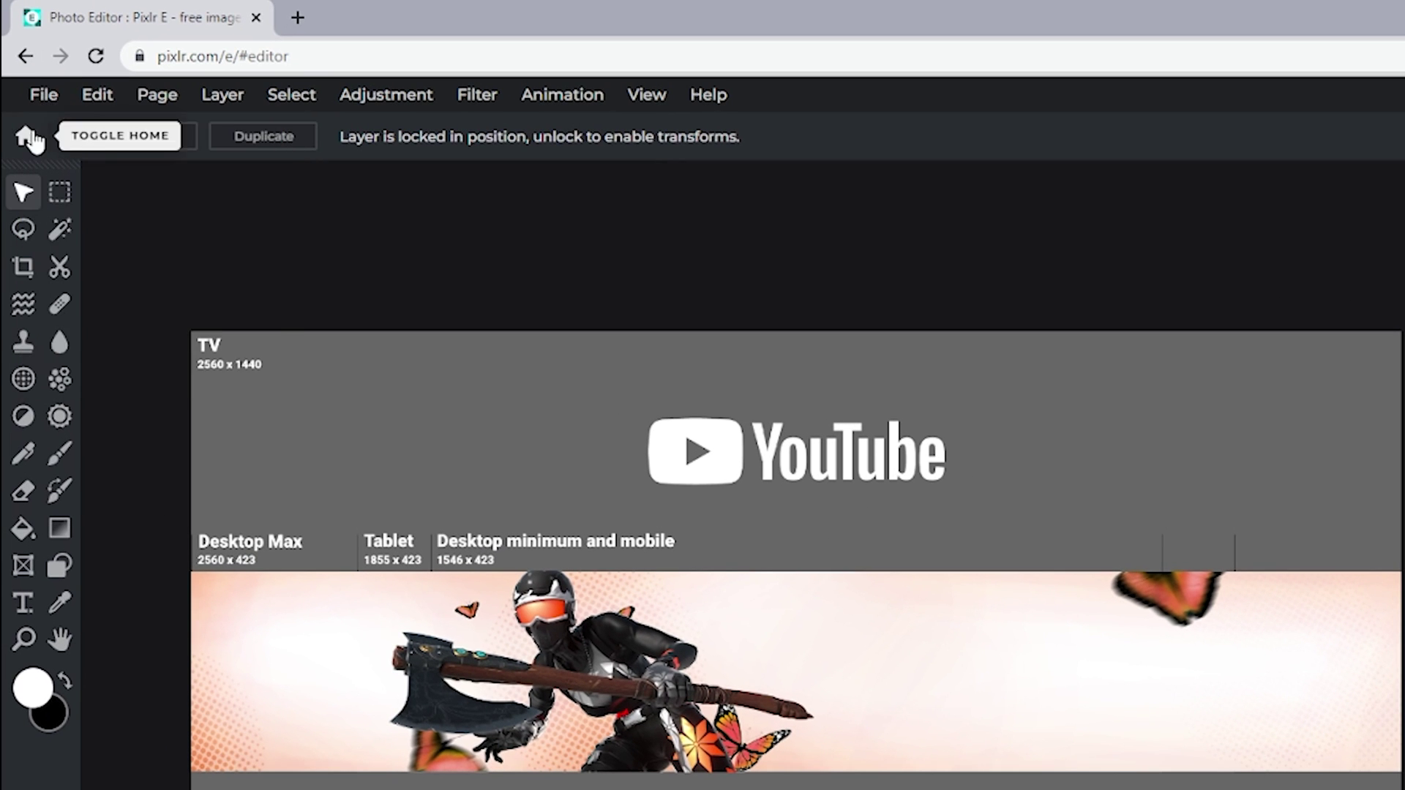
left_click(44, 95)
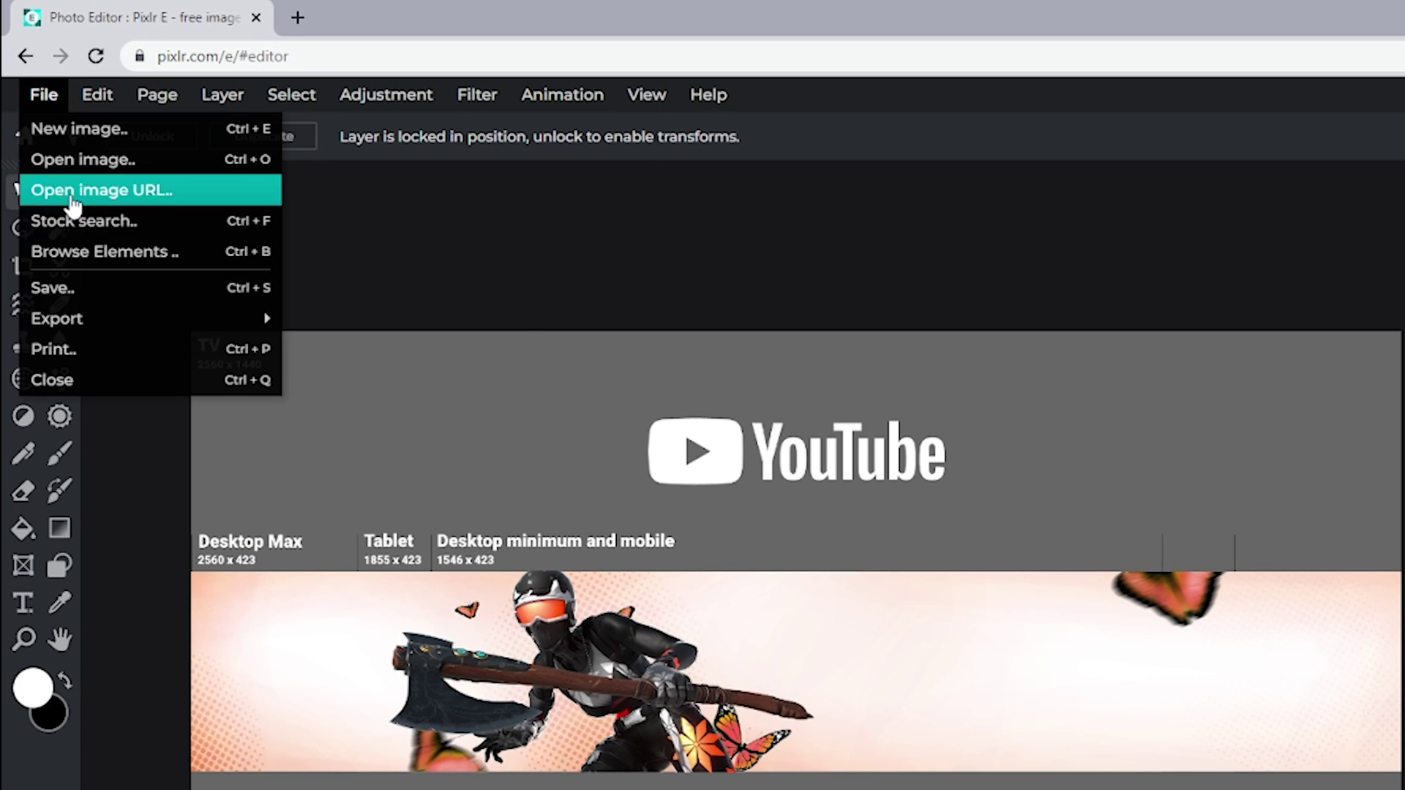
mouse_move(94, 316)
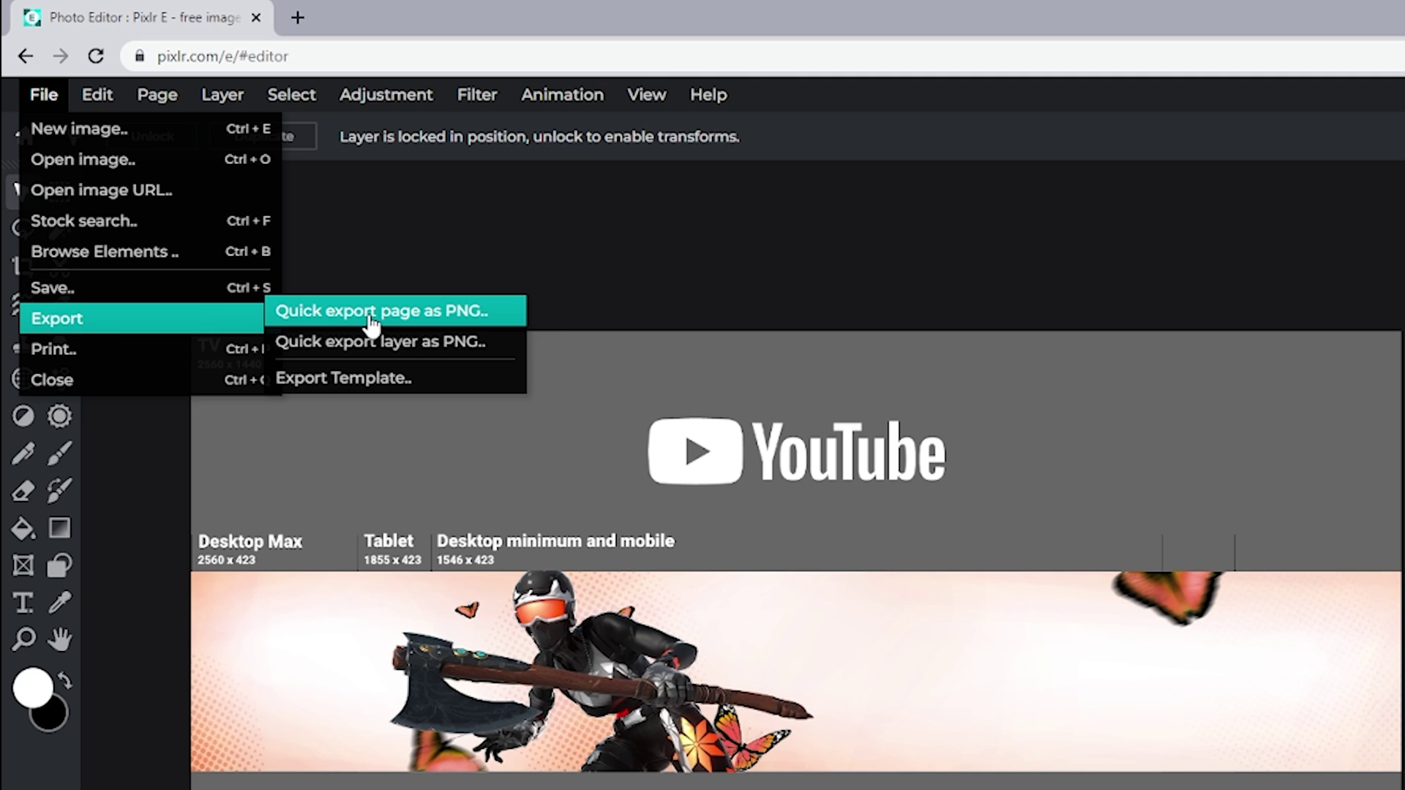